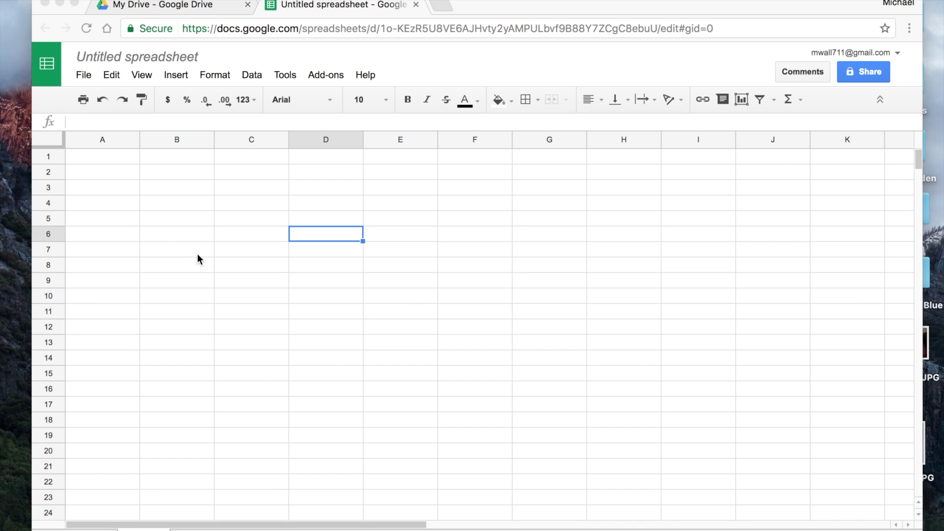
Step: Paste the copied list of names into column A from cell A2 down, and enter the header Students in A1
left_click(107, 172)
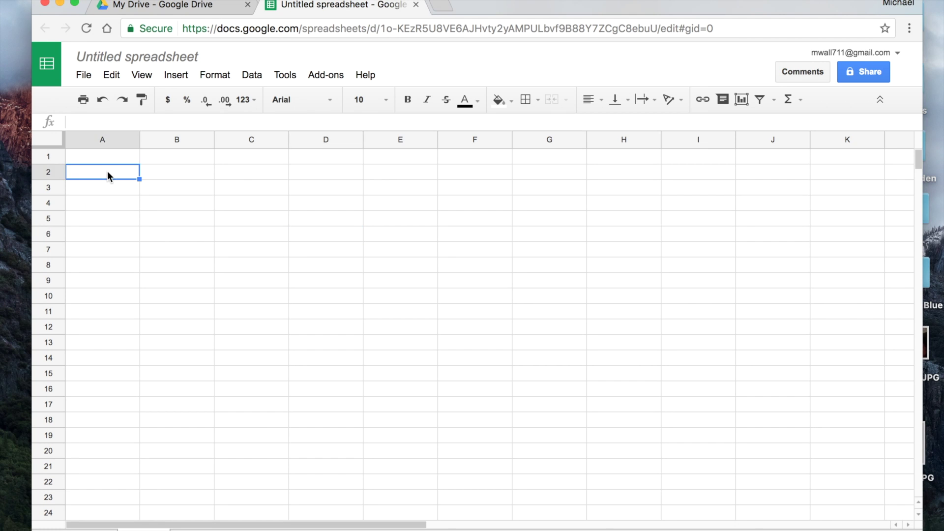
key("super+v")
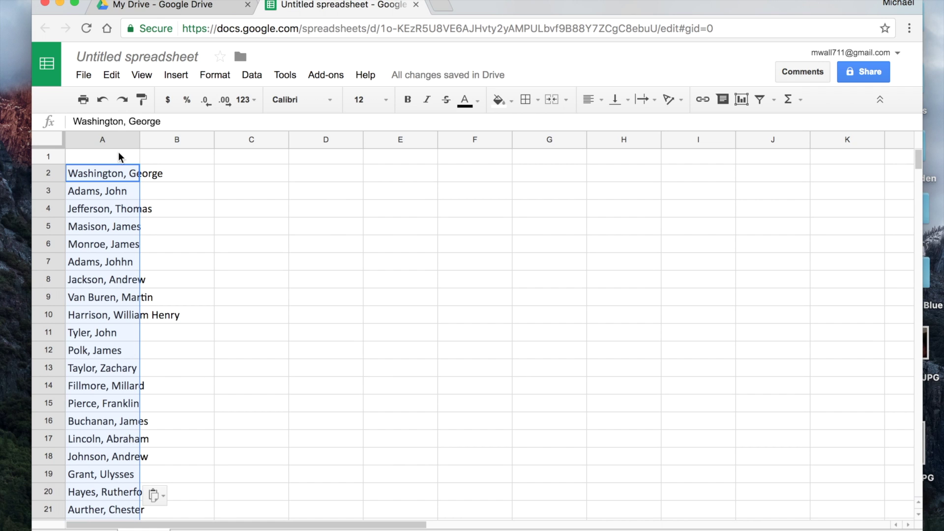
left_click(118, 156)
type("Student")
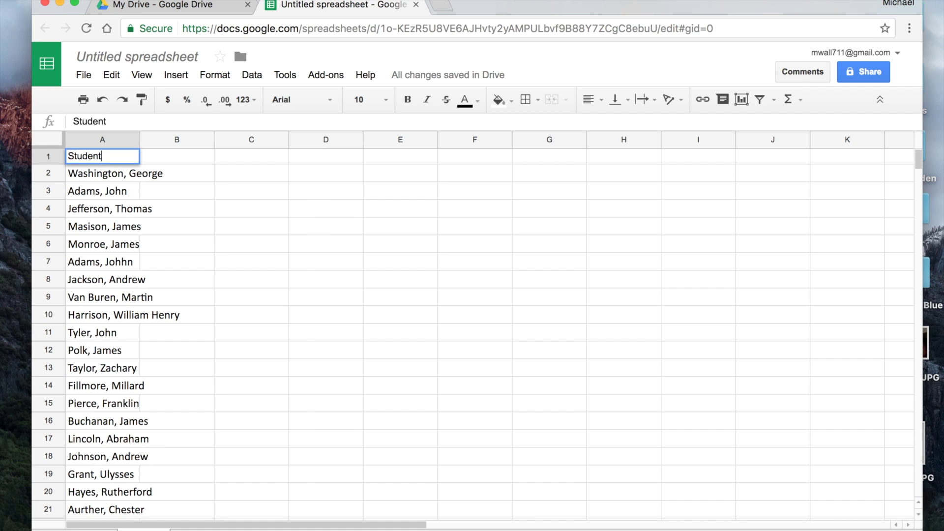
type("s")
left_click(349, 208)
Step: Fit column A's width to the names and format the Students header as bold and centered
double_click(140, 139)
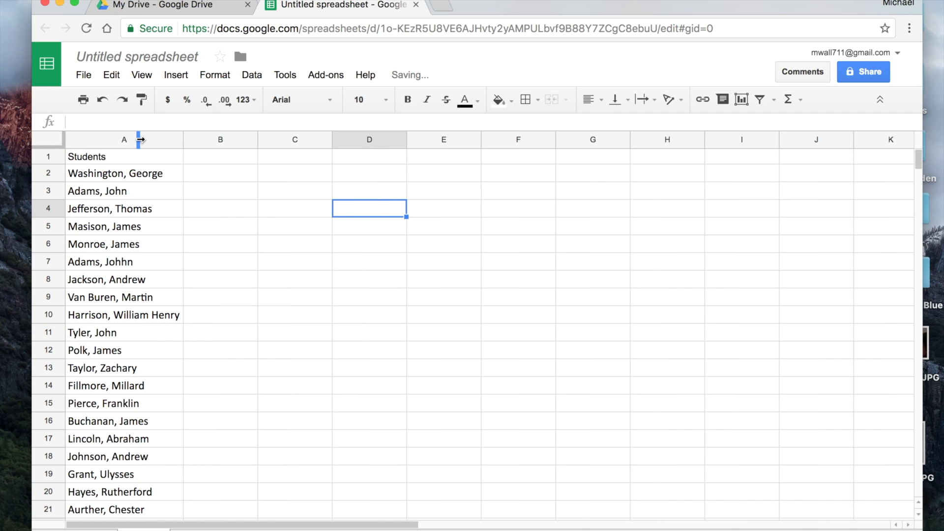
left_click(108, 158)
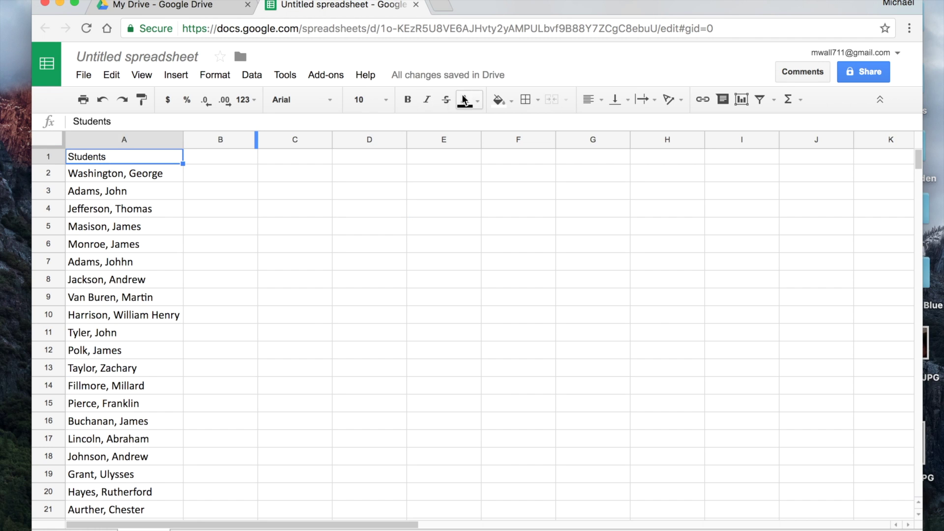
left_click(408, 100)
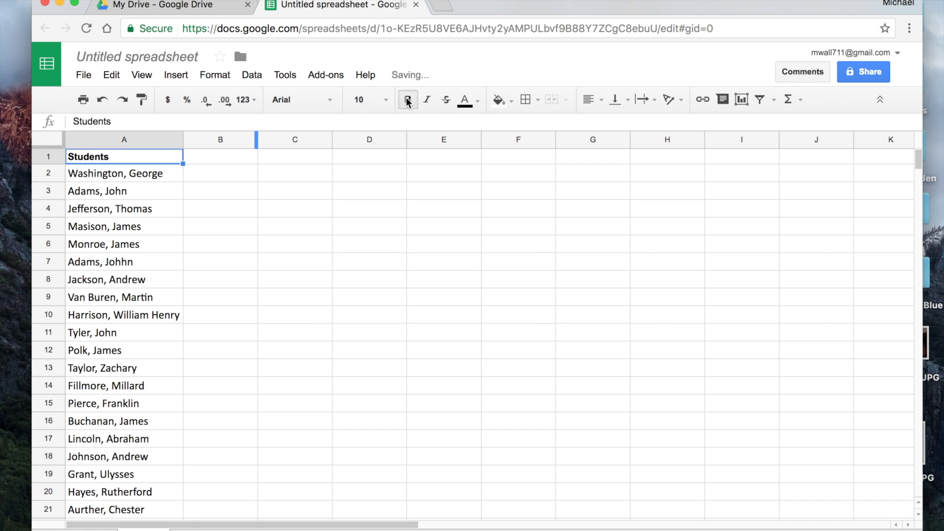
left_click(590, 100)
left_click(613, 125)
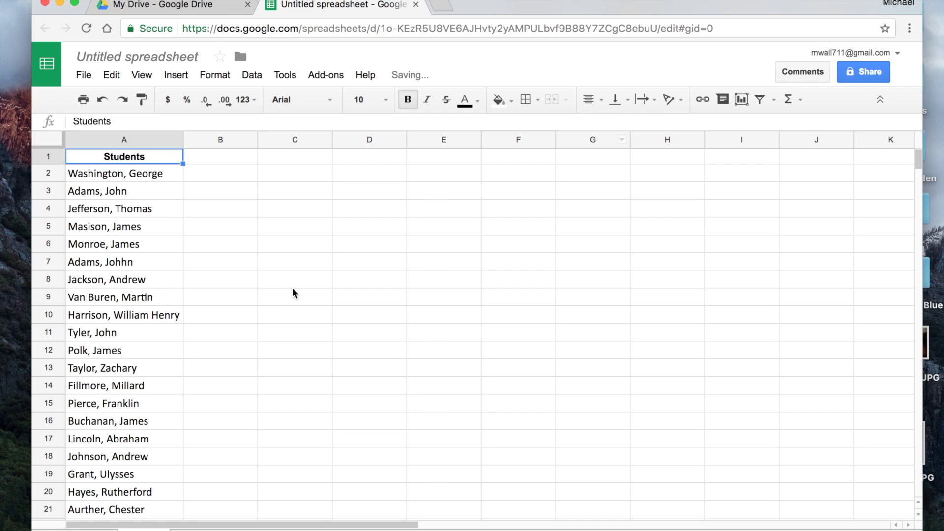
left_click(264, 305)
Step: Rename the sheet holding the name list as Presidents
left_click(162, 529)
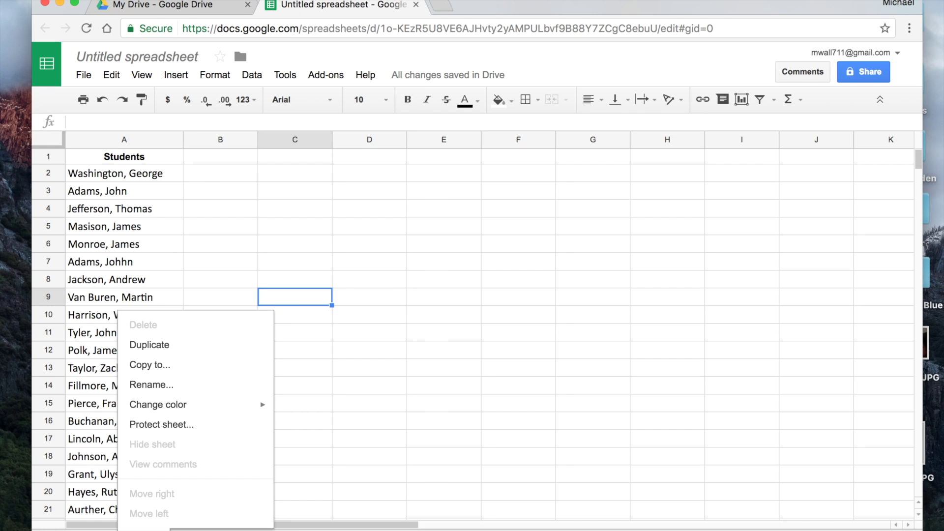
left_click(153, 385)
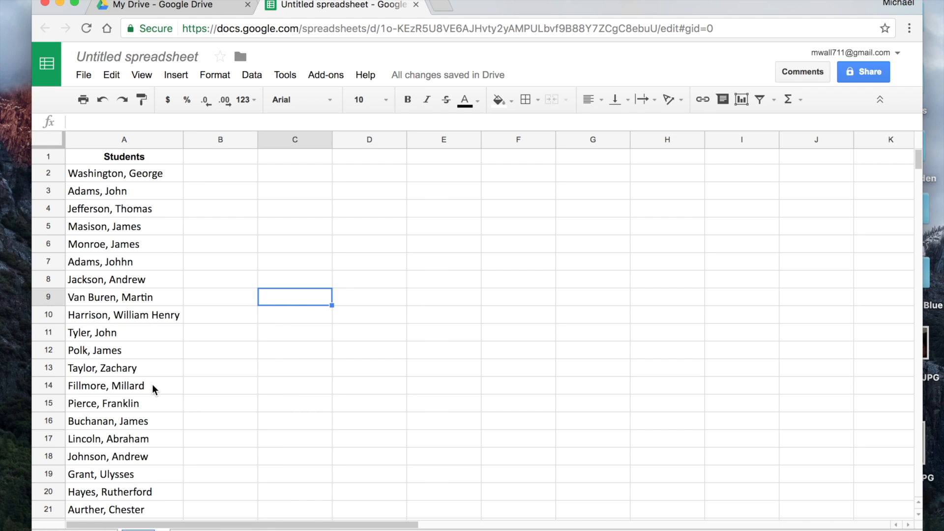
type("Presidents")
key("Return")
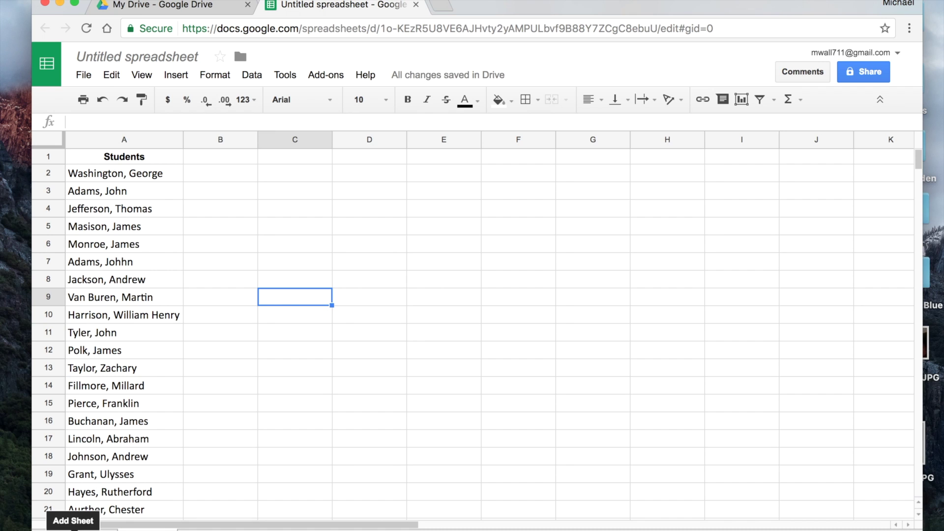
Step: Add a second sheet to the spreadsheet and rename it
left_click(72, 528)
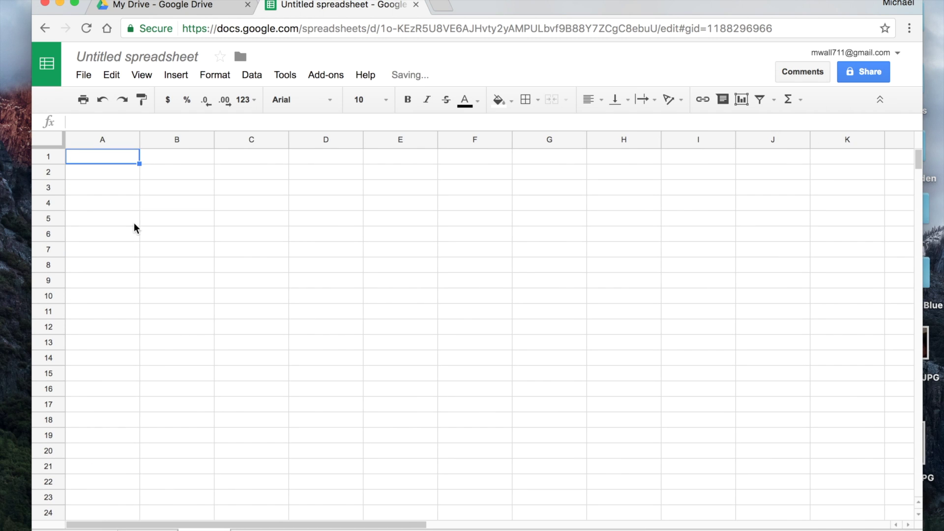
right_click(204, 529)
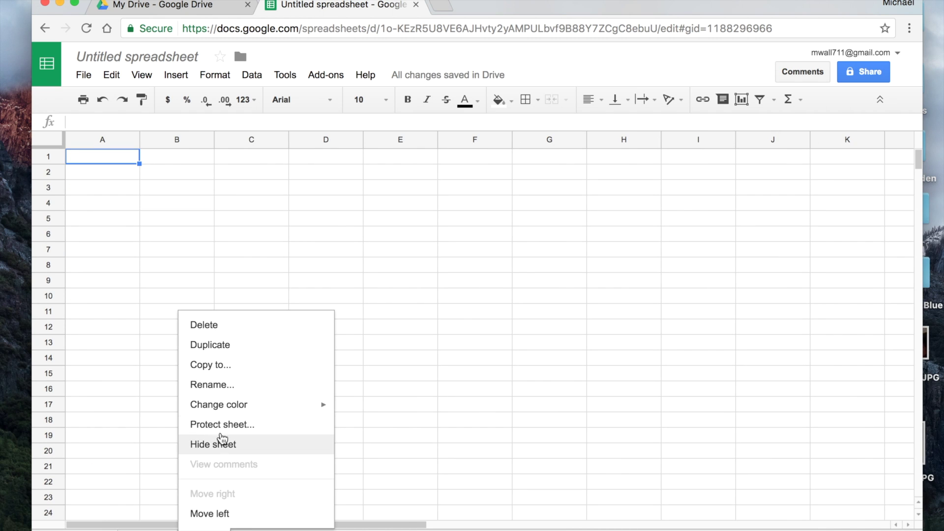
left_click(227, 388)
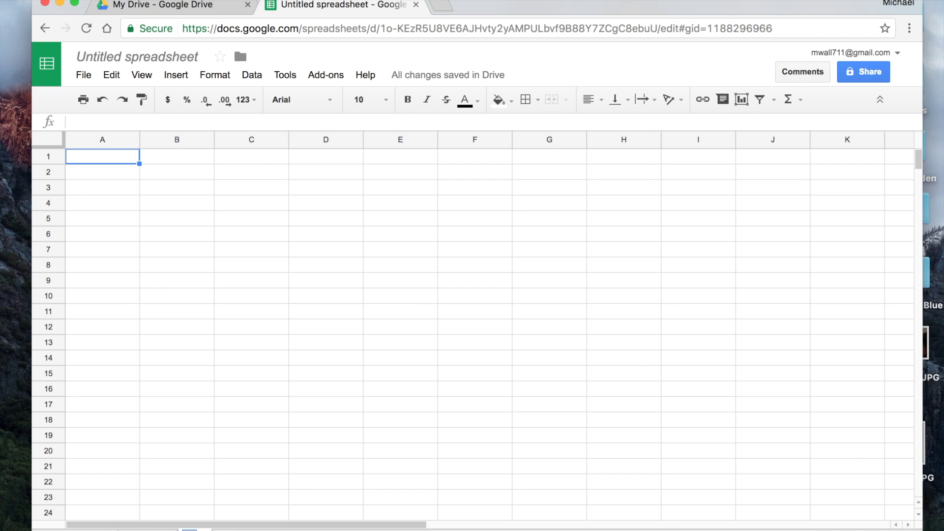
key("BackSpace")
key("Return")
Step: Set the height of row 2 on the new sheet to 70 pixels
left_click(50, 172)
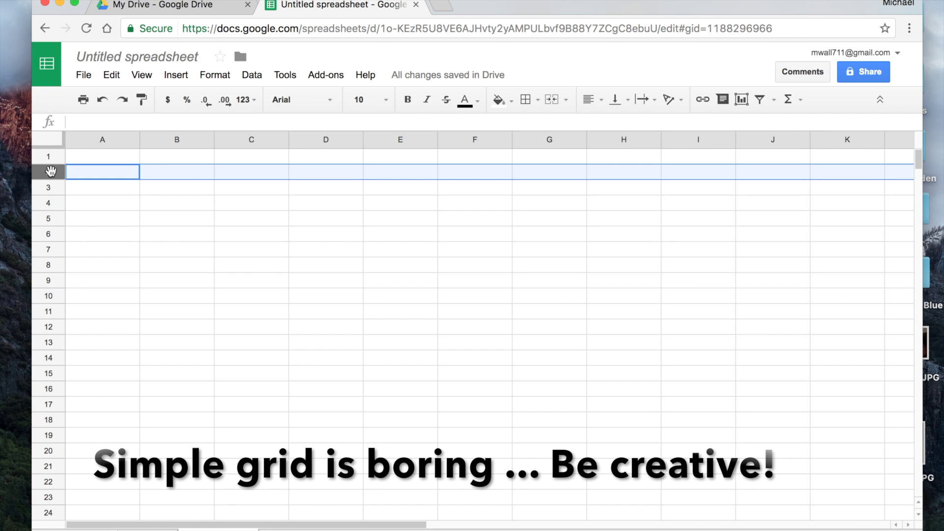
right_click(50, 172)
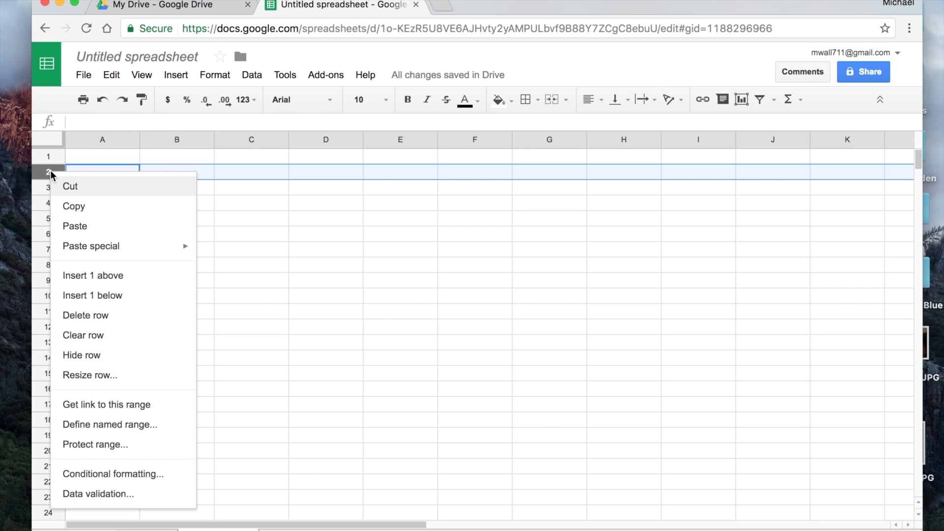
left_click(89, 376)
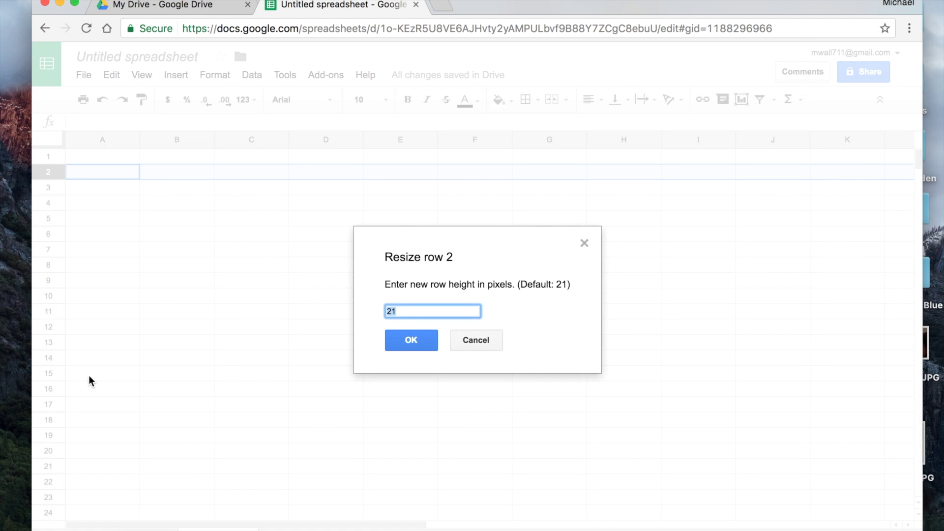
type("70")
key("Return")
left_click(213, 289)
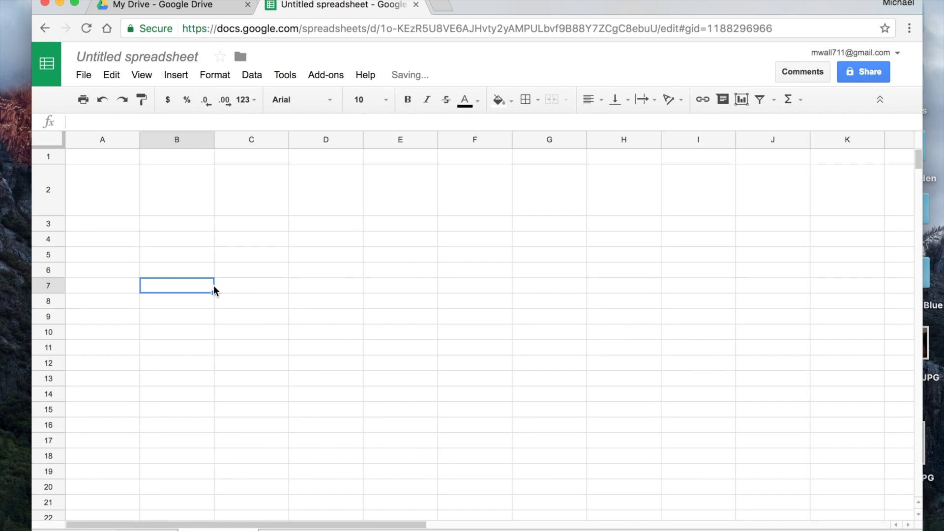
Step: Copy row 2 onto rows 4, 6 and 8 so they take the same height
left_click(50, 189)
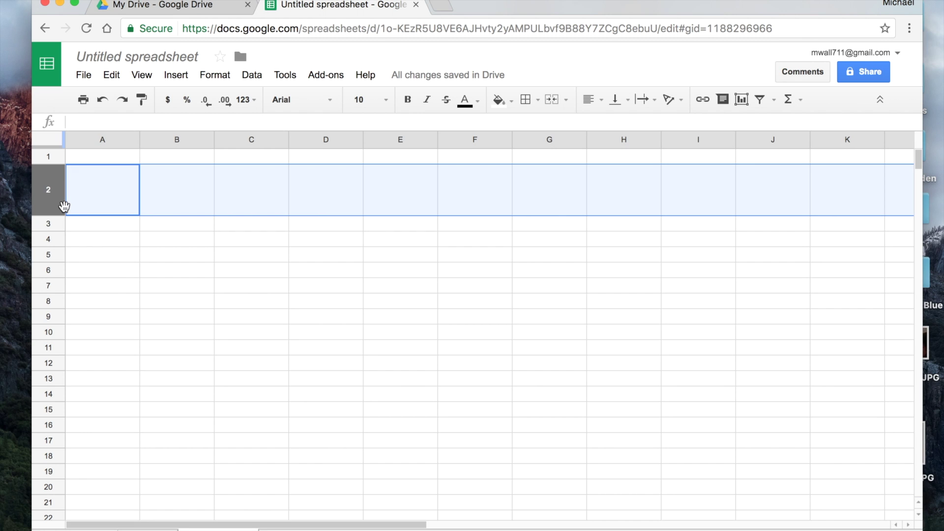
left_click(52, 239)
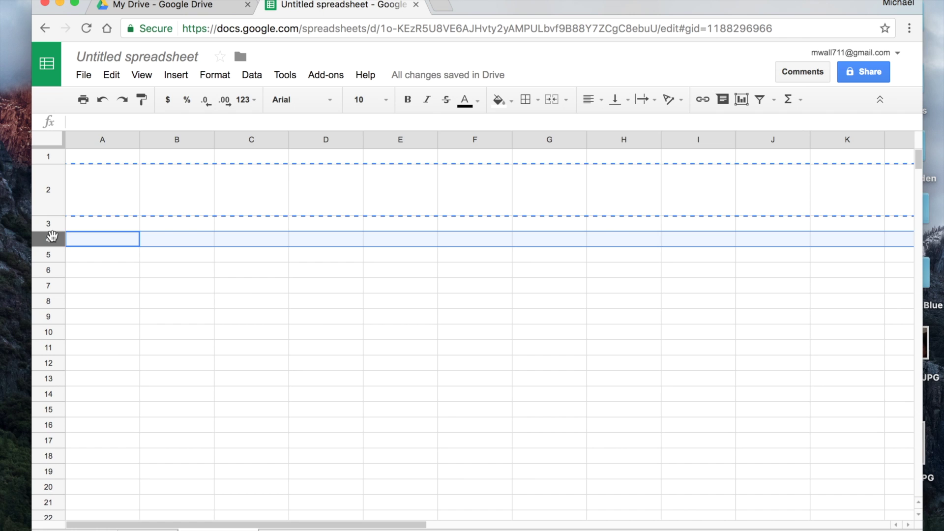
key("super+v")
left_click(53, 302)
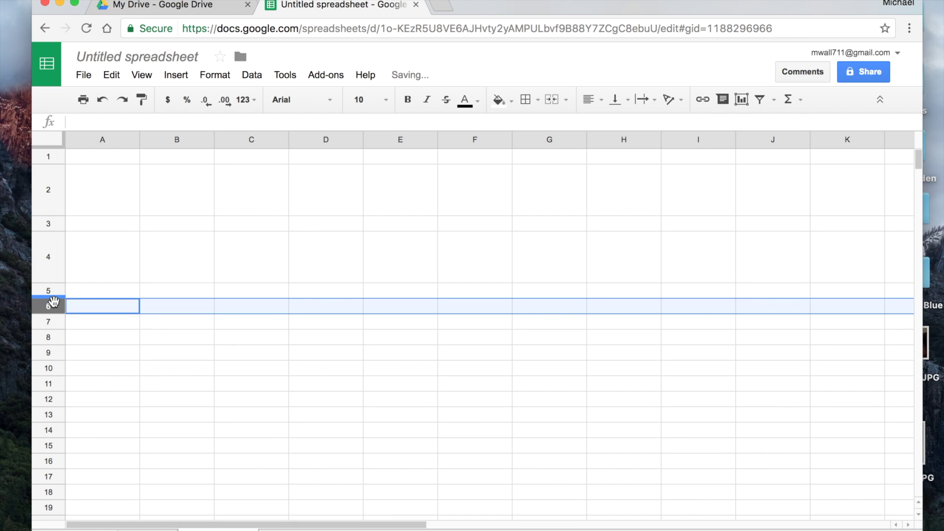
key("super+v")
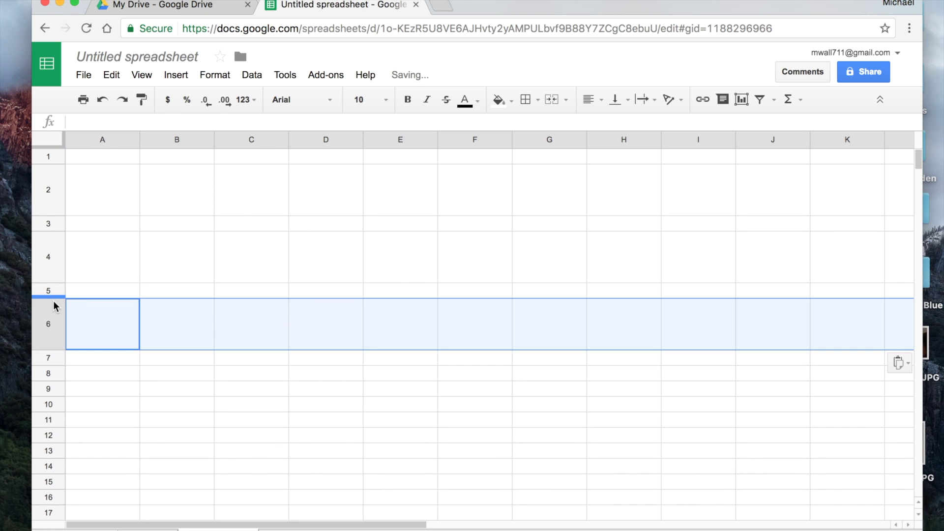
left_click(53, 372)
key("super+v")
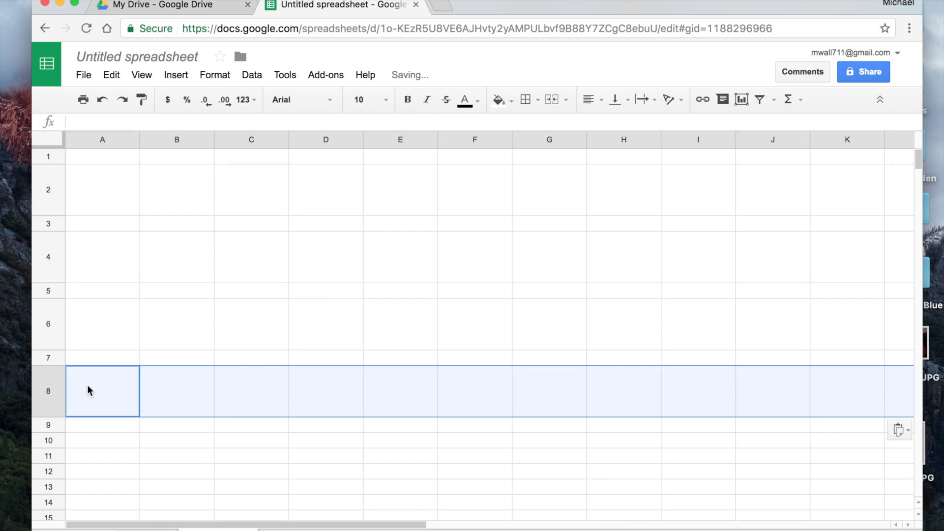
left_click(183, 458)
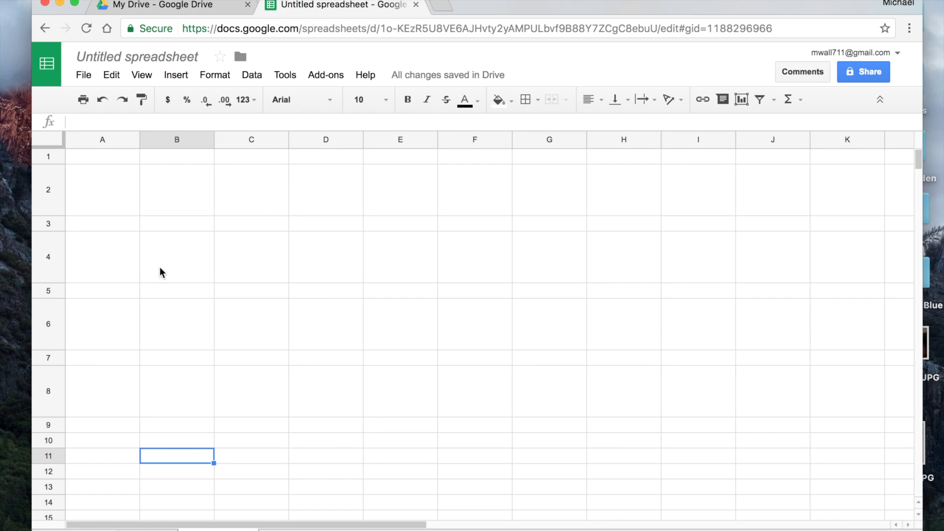
Step: Set the width of column B to 20 pixels
left_click(175, 135)
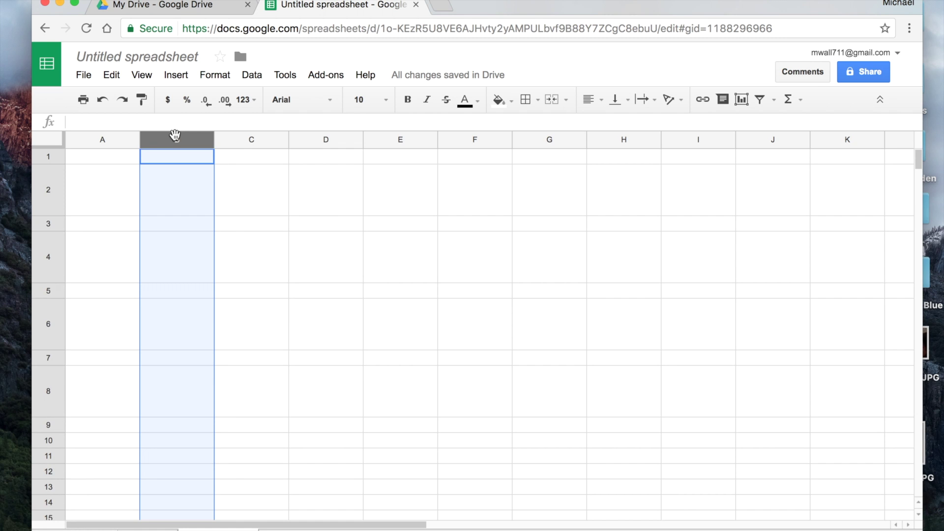
right_click(175, 136)
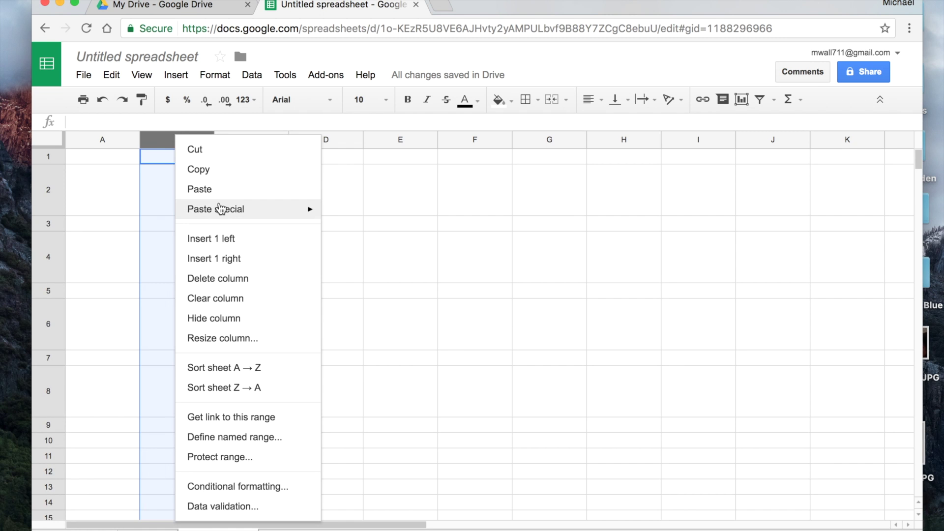
mouse_move(219, 209)
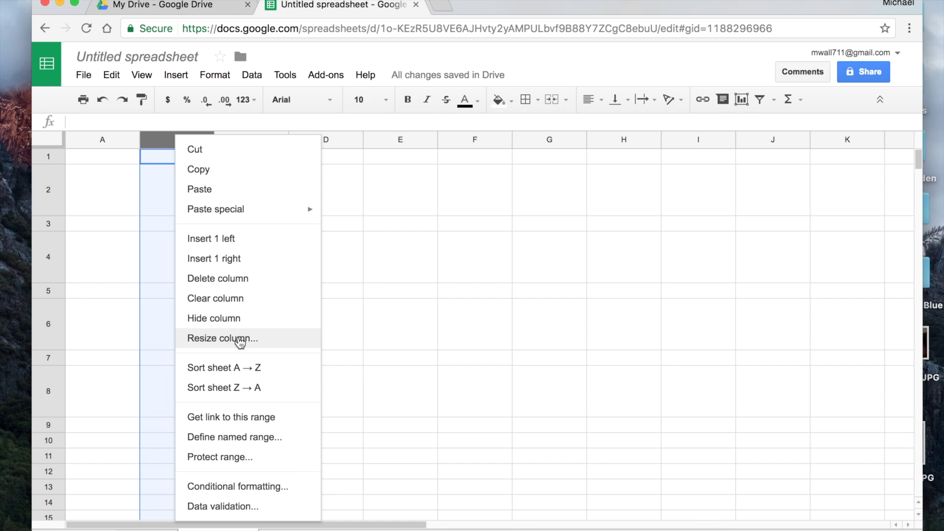
left_click(240, 339)
type("20")
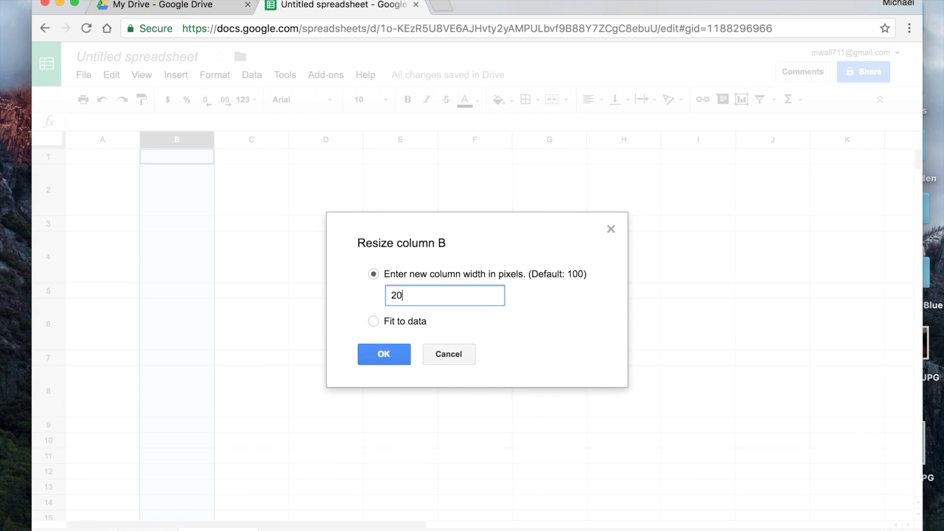
key("Return")
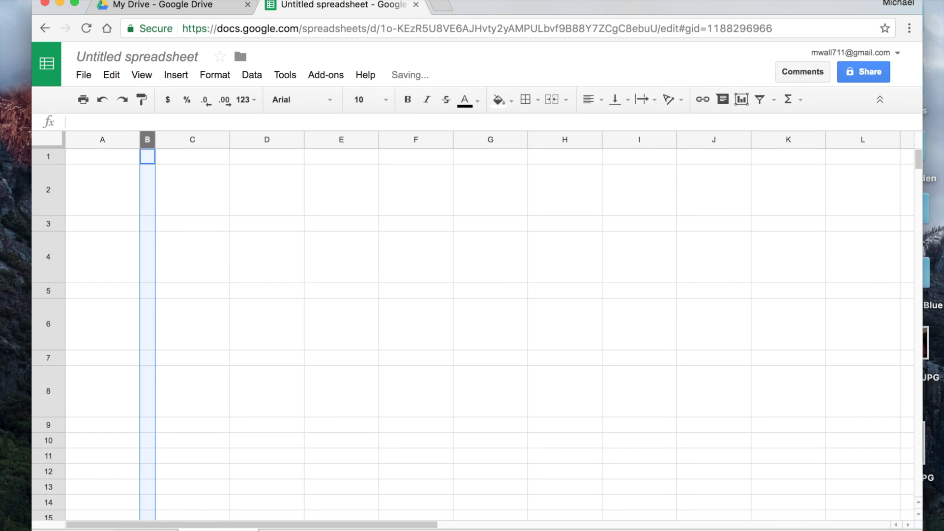
left_click(303, 335)
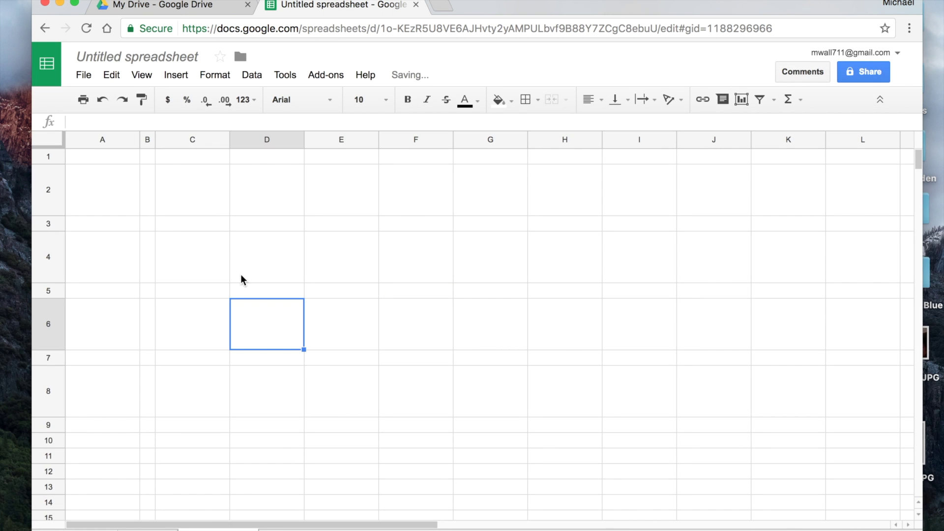
Step: Copy column B onto columns D, F, H and J so they take the same narrow width
left_click(148, 137)
key("super+c")
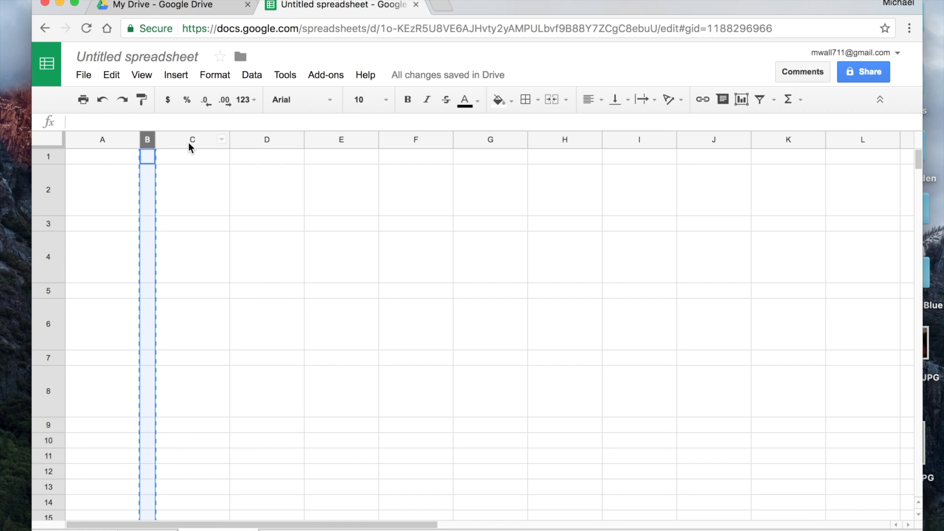
left_click(268, 140)
key("super+v")
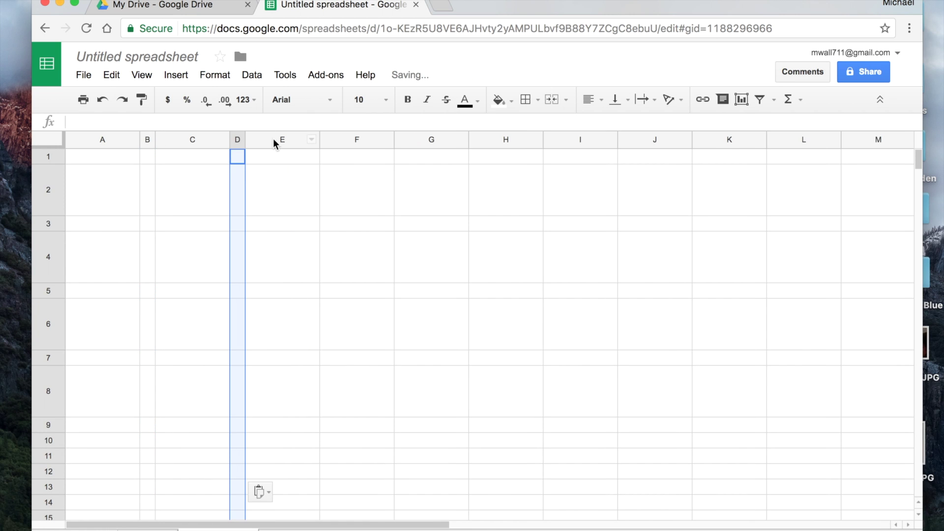
left_click(350, 139)
key("super+v")
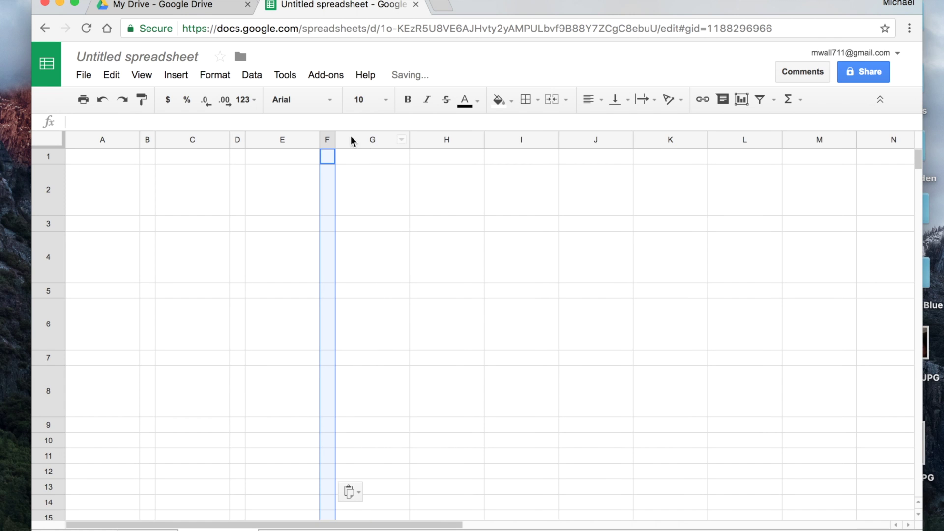
left_click(433, 139)
key("super+v")
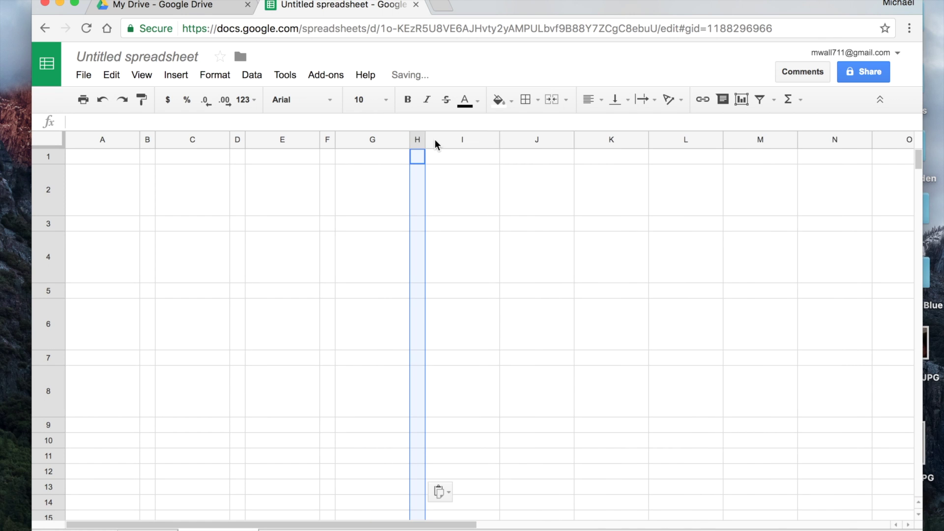
left_click(535, 139)
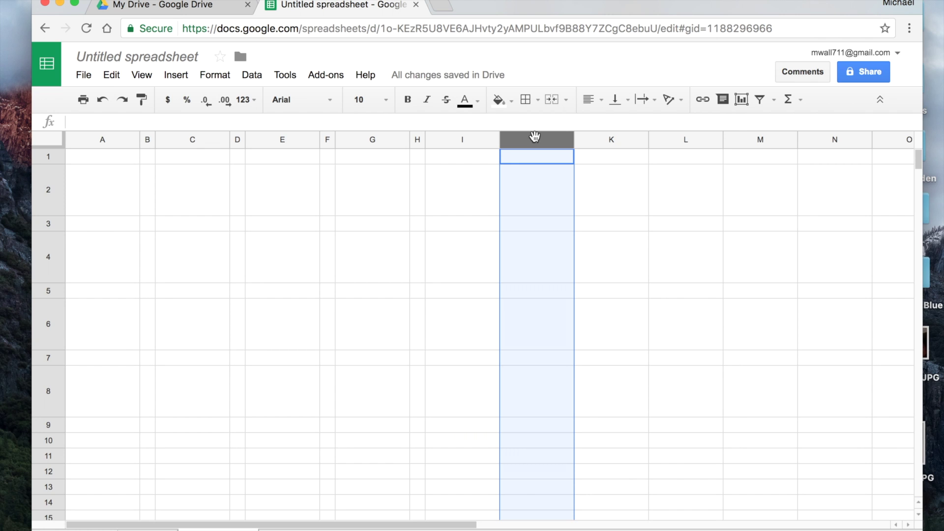
key("super+v")
left_click(608, 277)
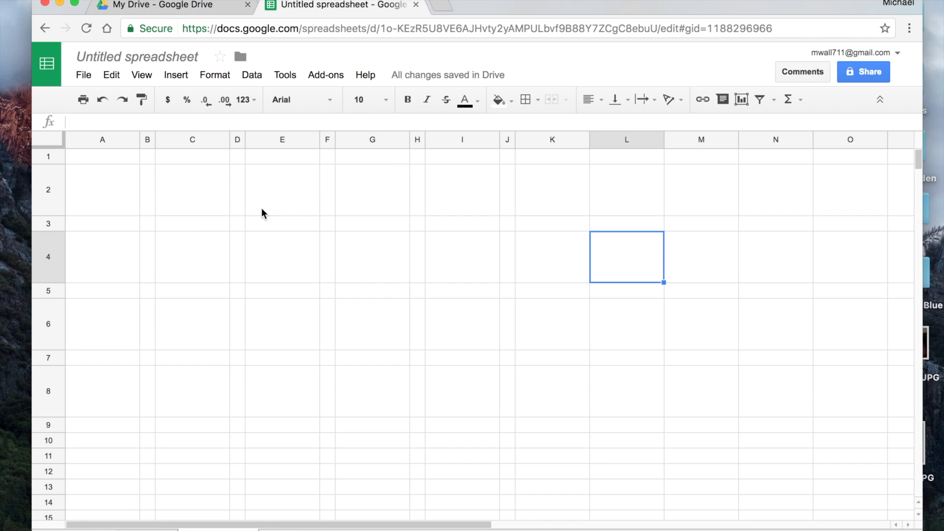
Step: Format cell A2 with centered horizontal alignment, middle vertical alignment and wrapped text
left_click(104, 199)
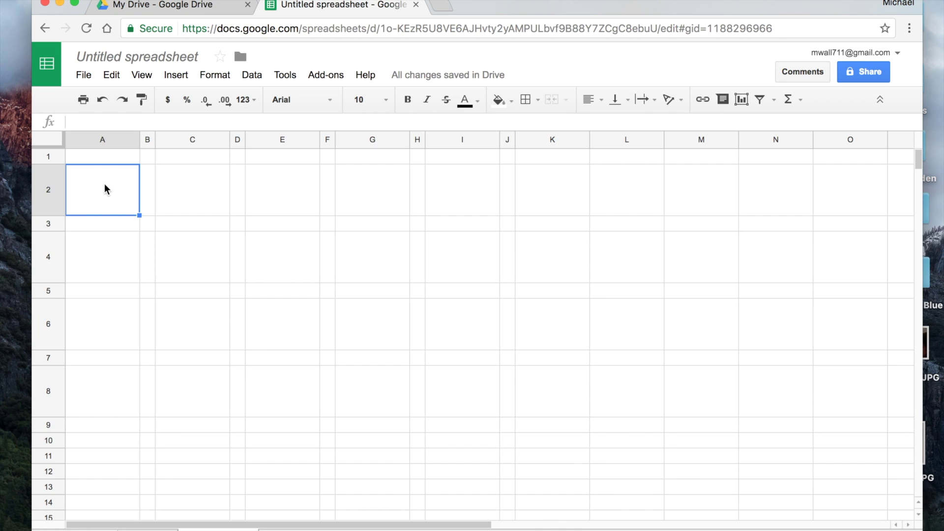
left_click(598, 101)
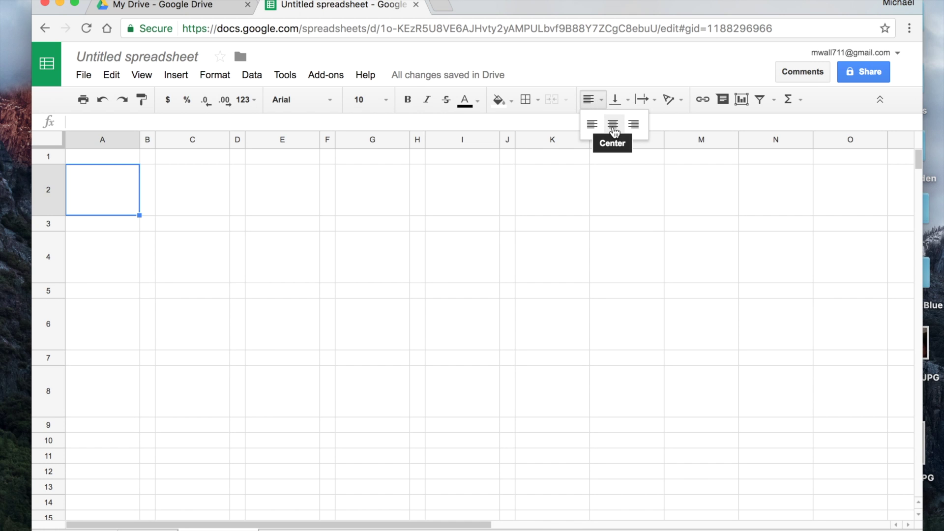
left_click(612, 125)
left_click(620, 101)
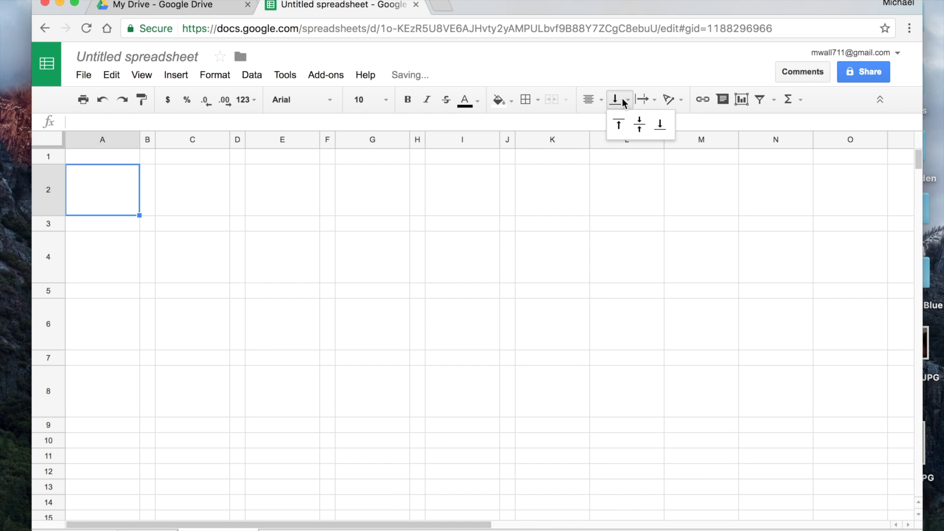
left_click(640, 124)
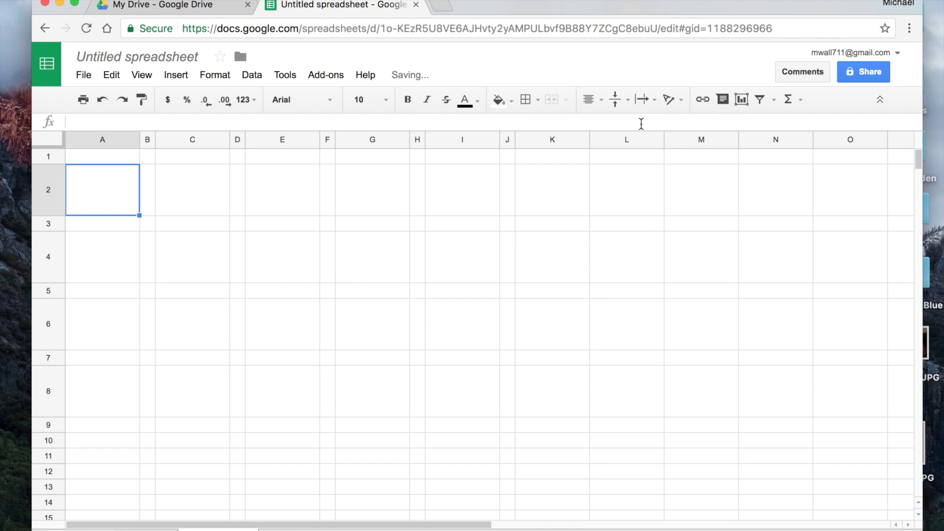
left_click(642, 100)
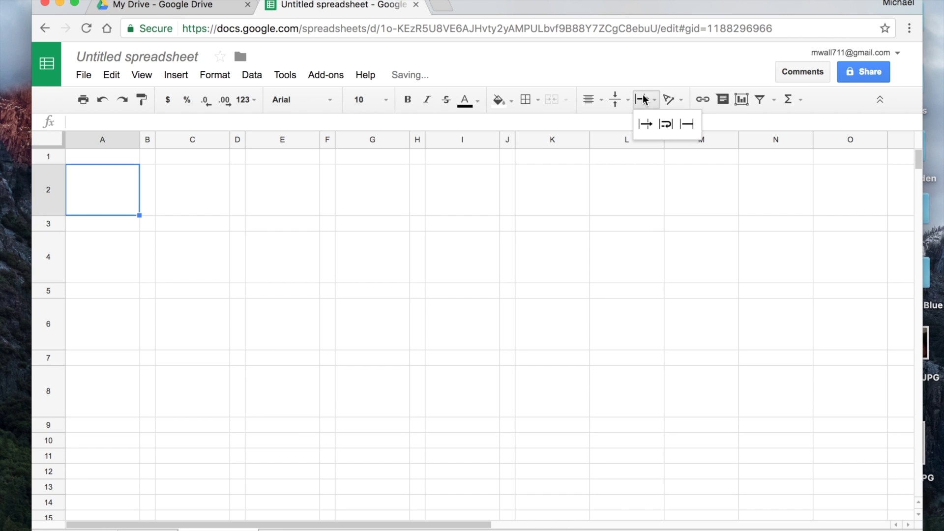
left_click(666, 125)
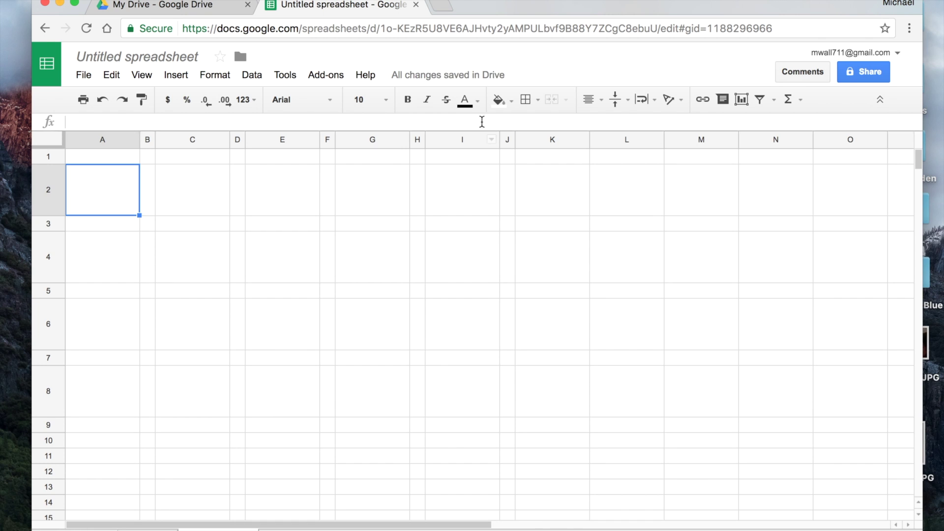
Step: Add an outer border around cell A2
left_click(533, 101)
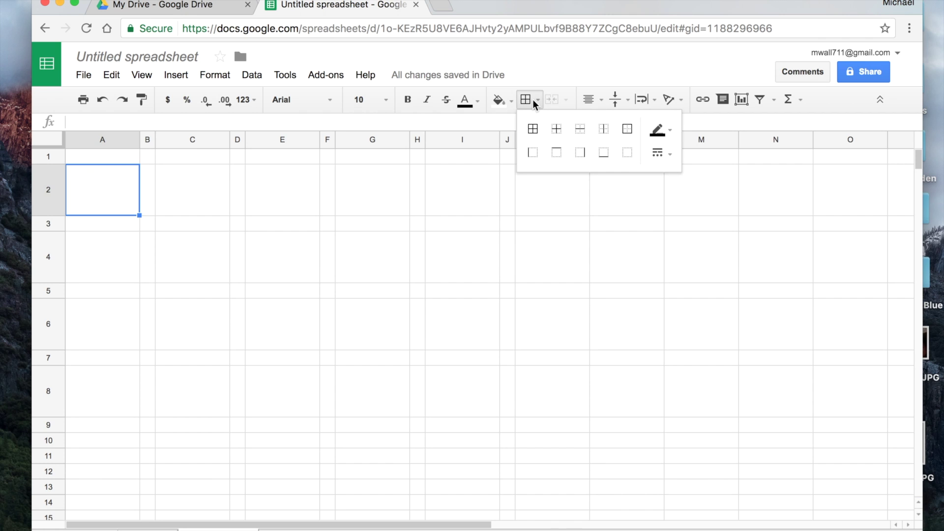
left_click(628, 129)
left_click(288, 256)
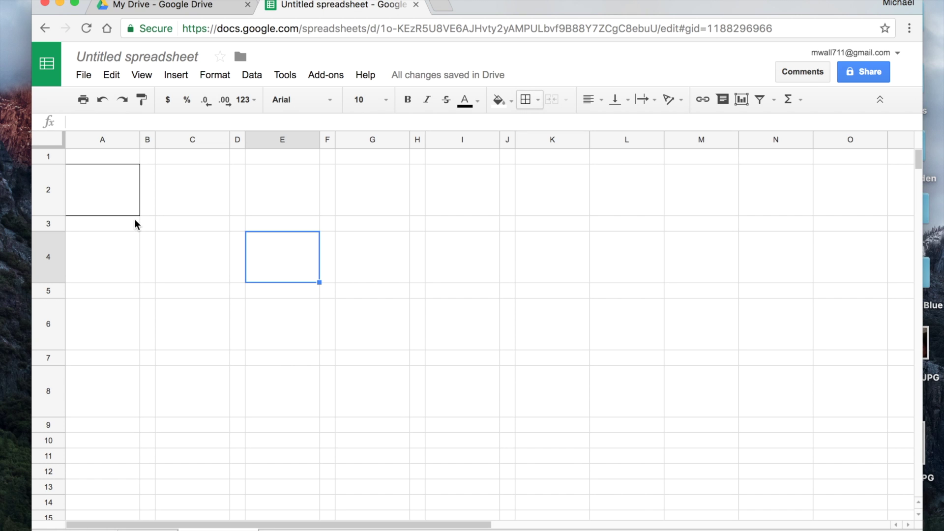
Step: Copy the formatted, bordered cell A2 into cells A4, A6 and A8
left_click(102, 192)
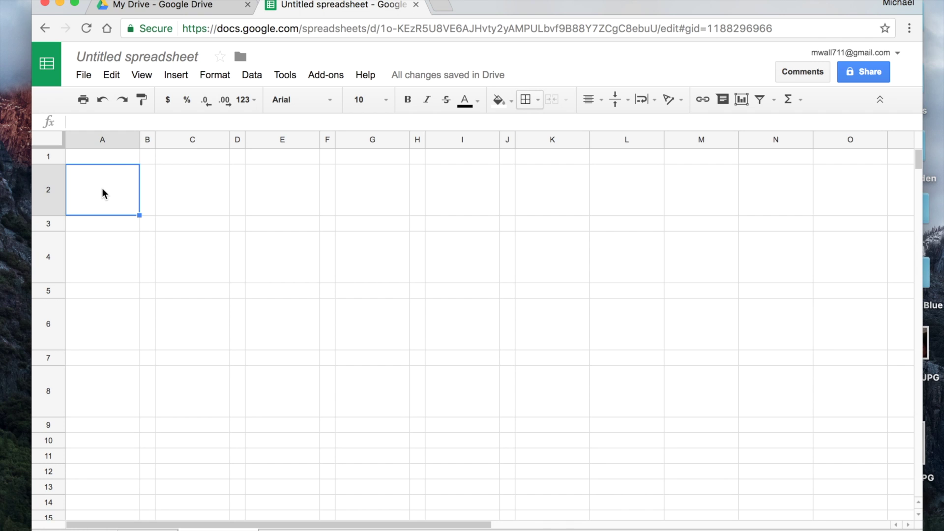
left_click(104, 255)
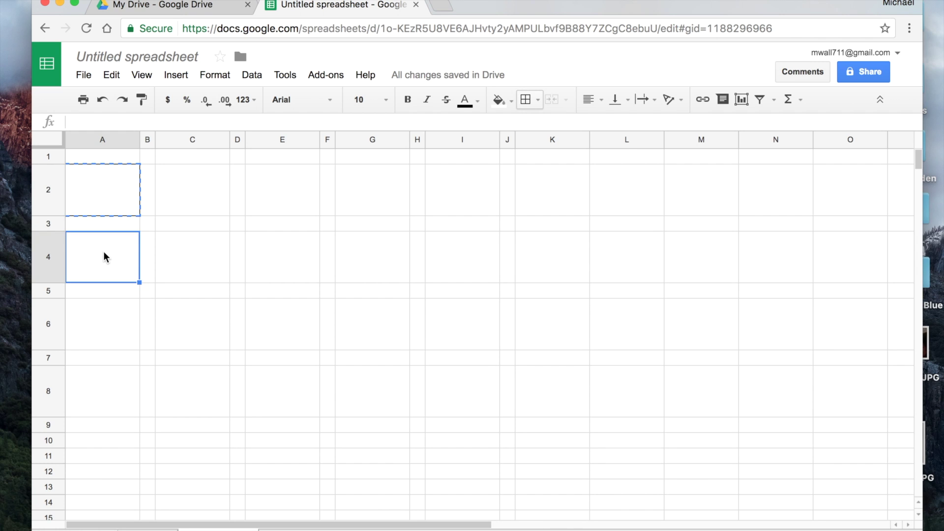
key("super+v")
left_click(109, 320)
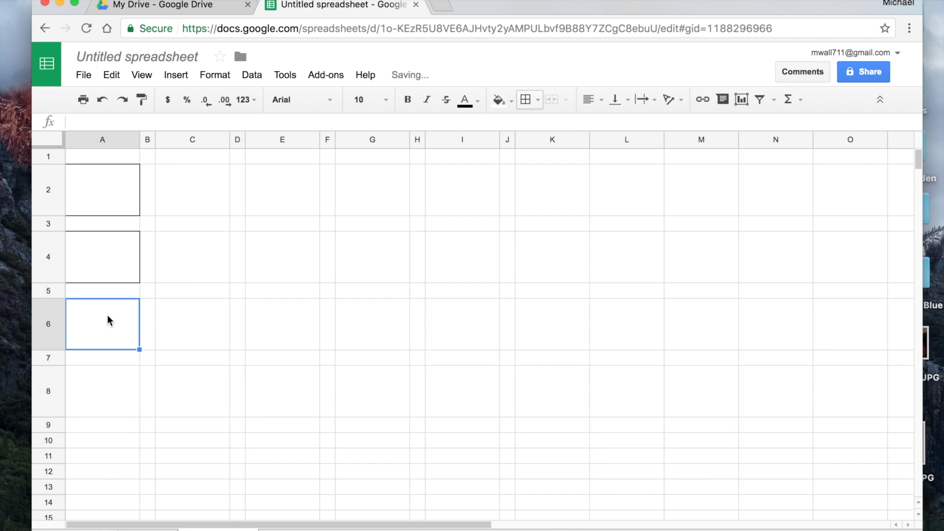
key("super+v")
left_click(107, 394)
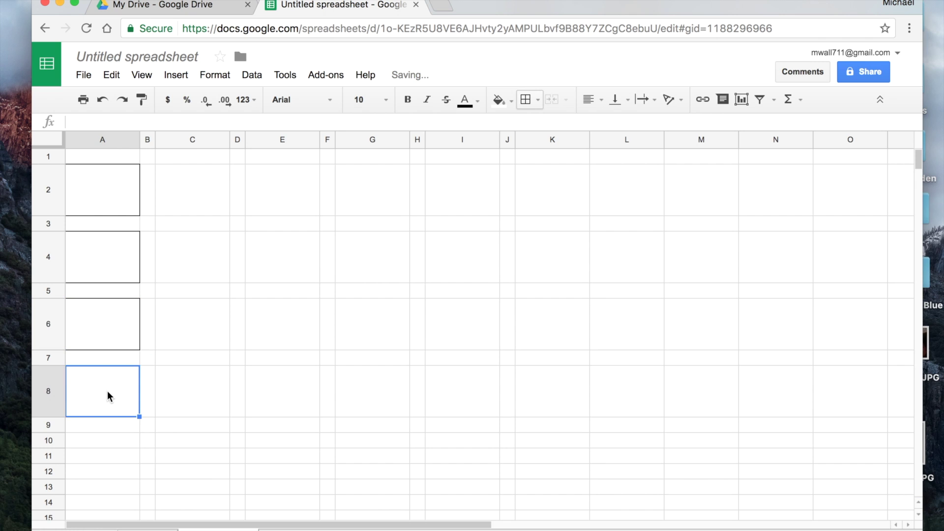
key("super+v")
left_click(201, 445)
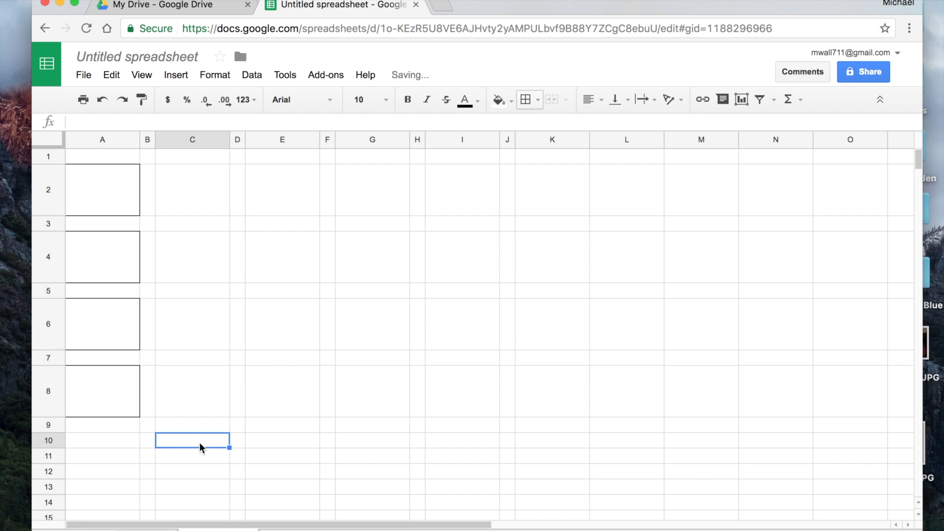
Step: Copy column A with its bordered boxes onto columns C, E, G, I and K
left_click(108, 140)
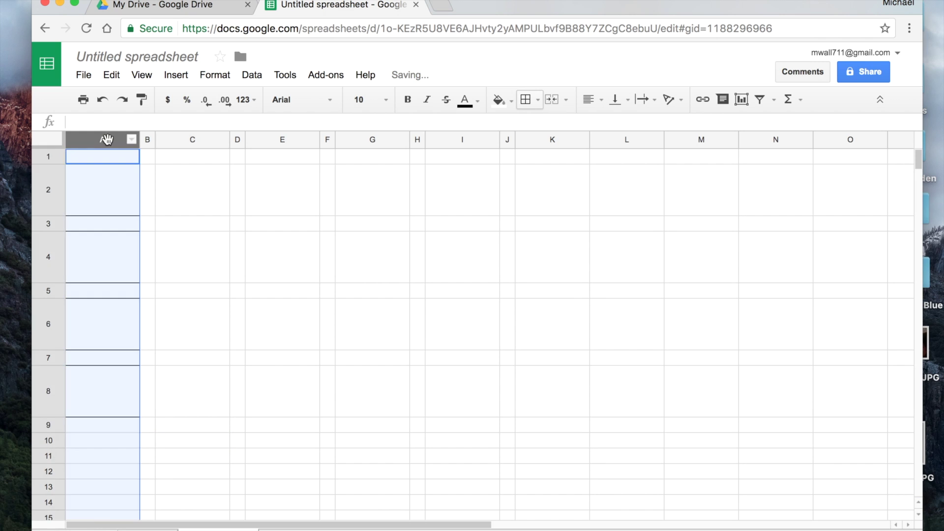
key("super+c")
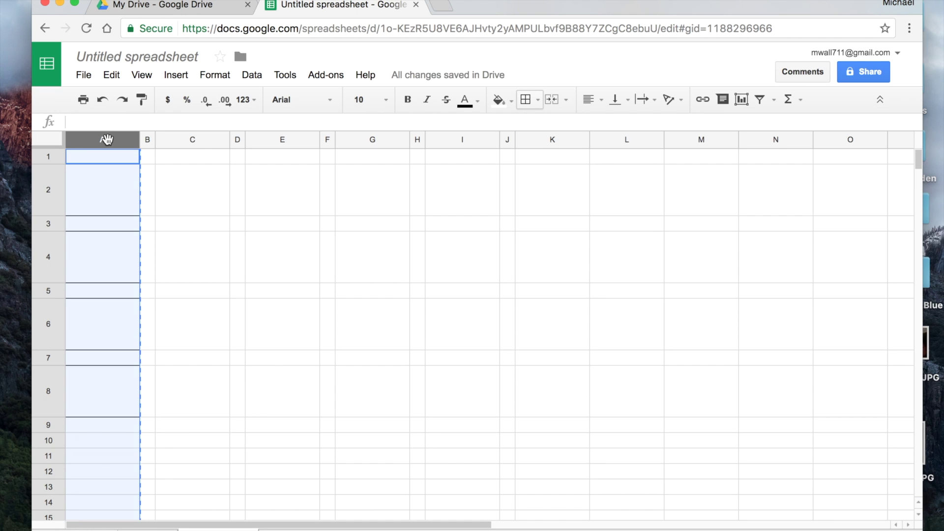
left_click(196, 139)
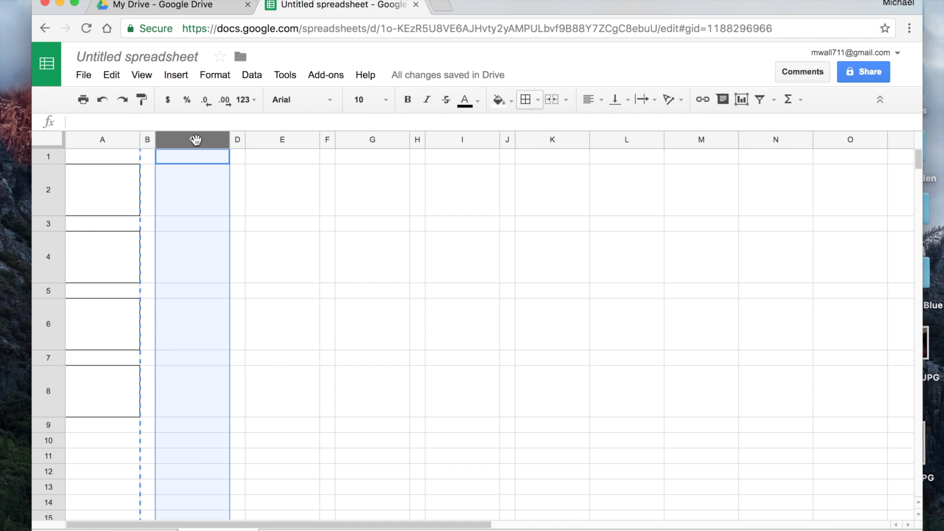
key("super+v")
left_click(276, 140)
key("super+v")
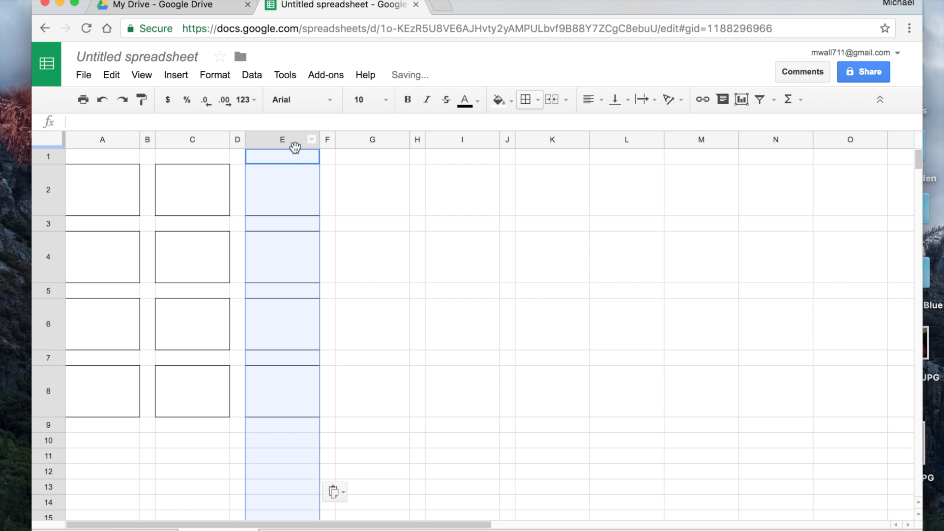
left_click(367, 142)
key("super+v")
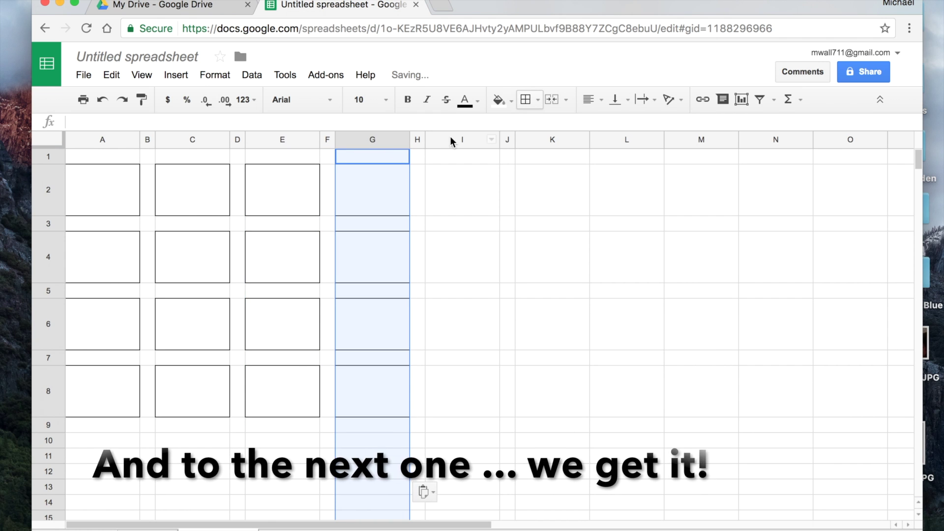
left_click(448, 141)
key("super+v")
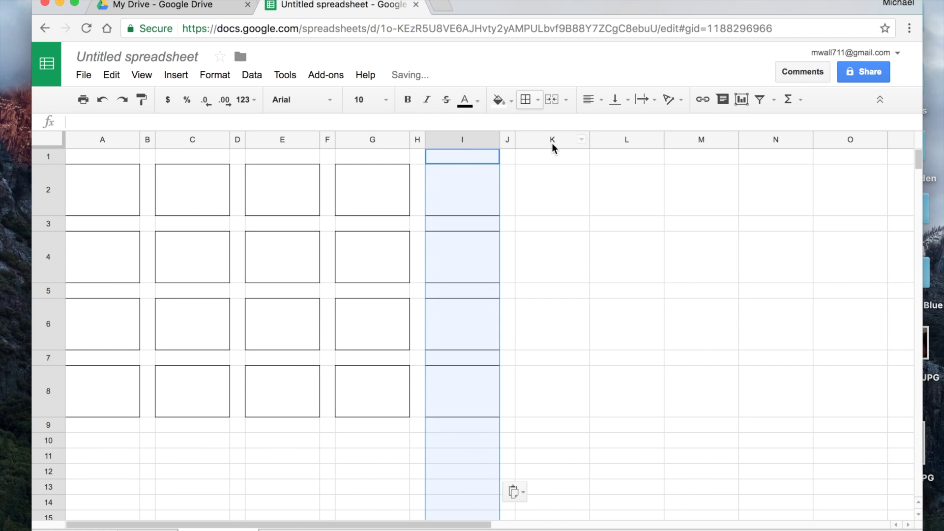
left_click(552, 142)
key("super+v")
left_click(650, 324)
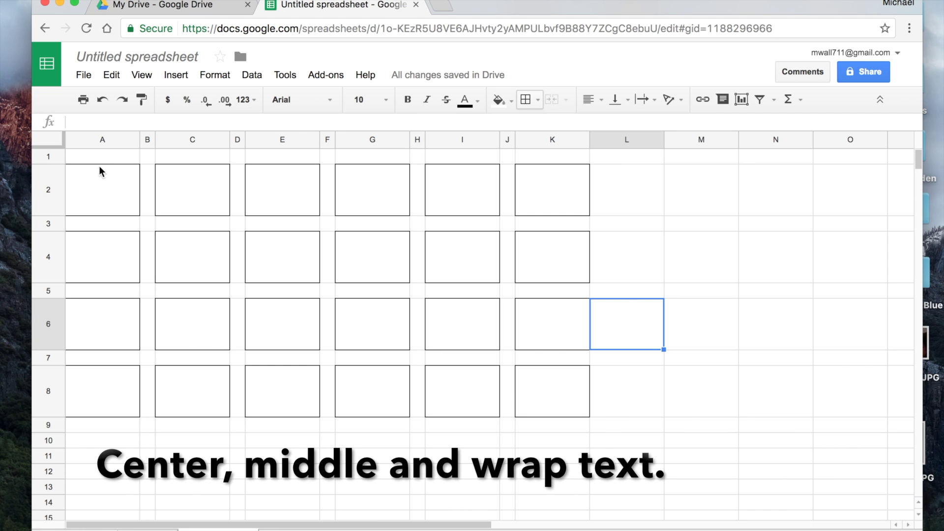
Step: Insert two blank rows above row 1, over the grid of bordered boxes
left_click(54, 155)
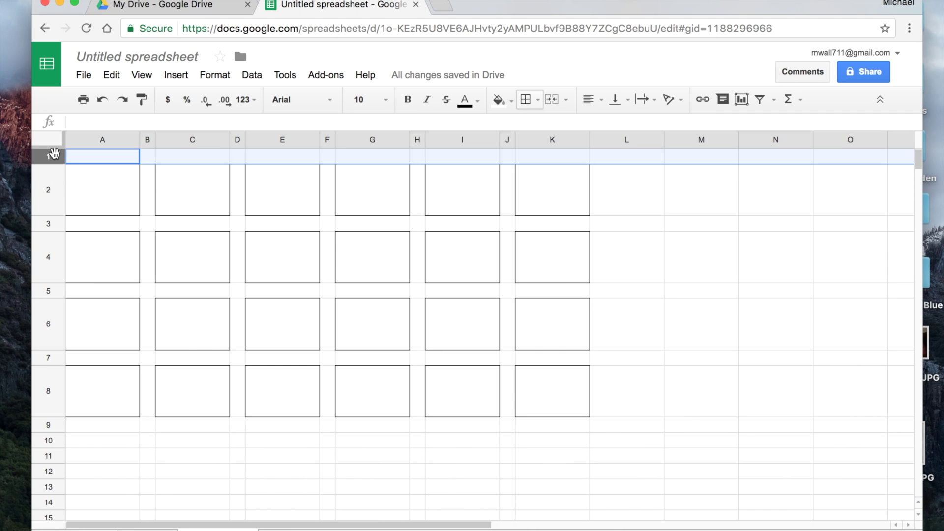
right_click(54, 155)
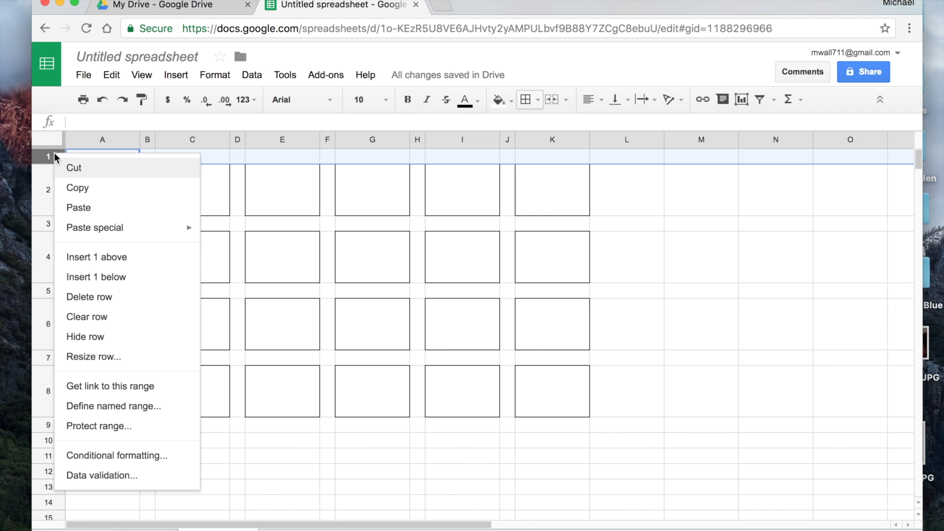
left_click(100, 257)
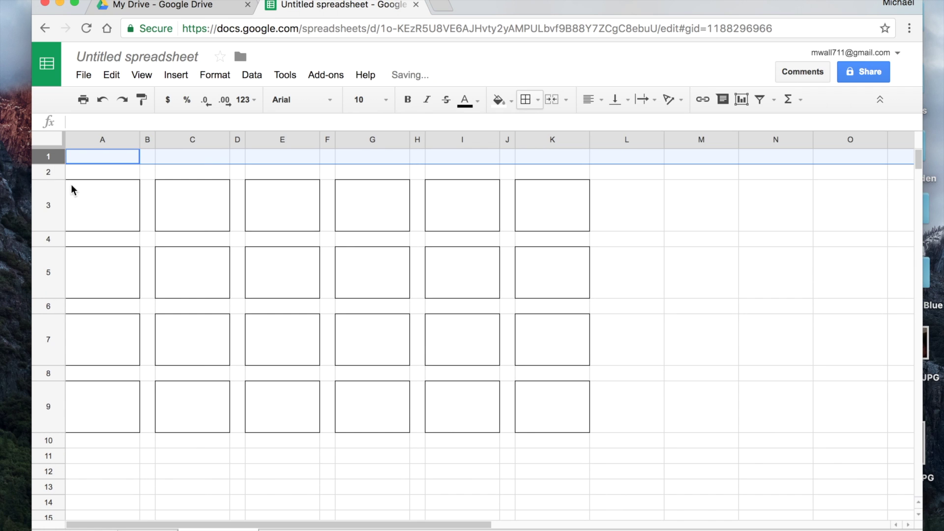
right_click(53, 156)
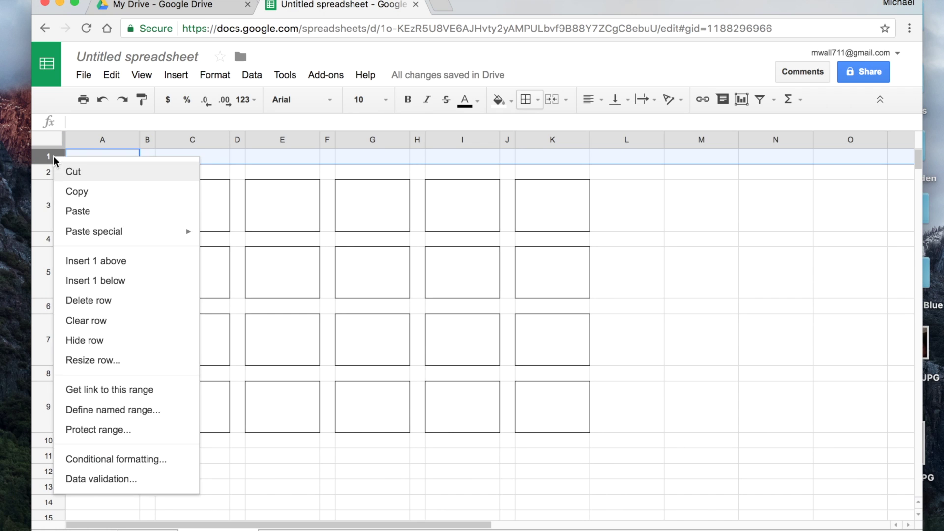
left_click(105, 260)
left_click(150, 189)
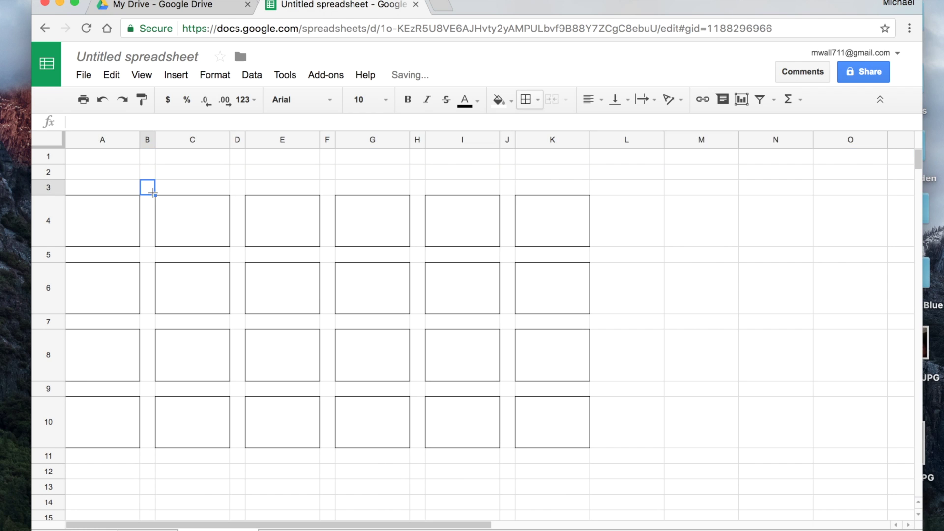
Step: Enter the title "Seating Chart - Block 1" in cell A1 and "2016 - 2107" in cell A2
left_click(113, 158)
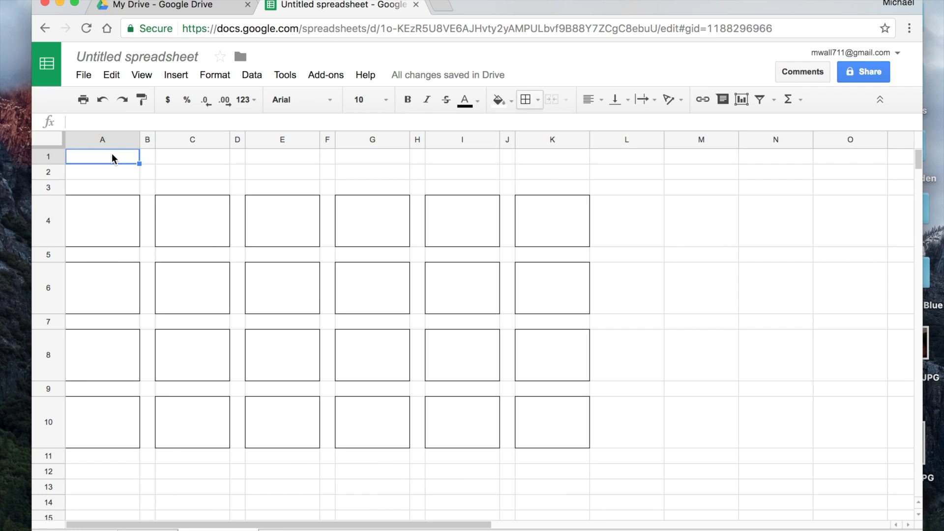
type("Seating Cha")
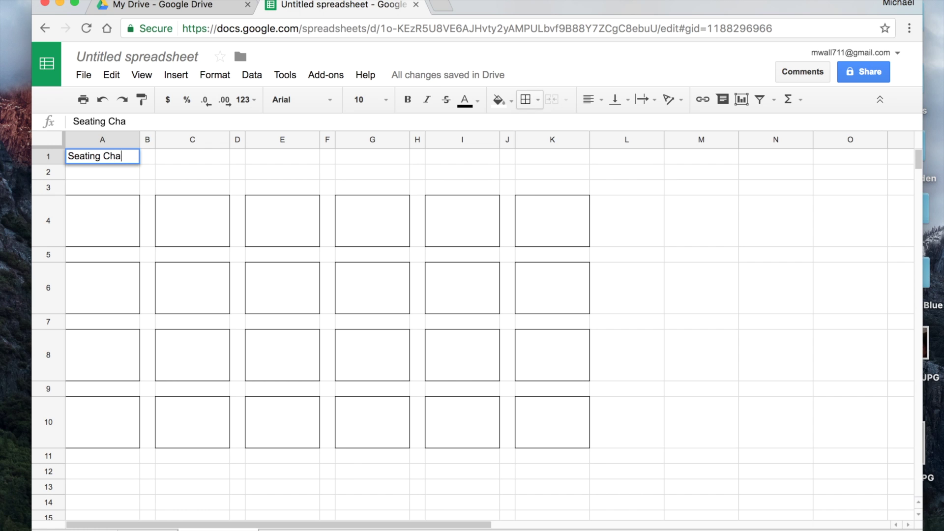
type("rt - Block 1")
key("Return")
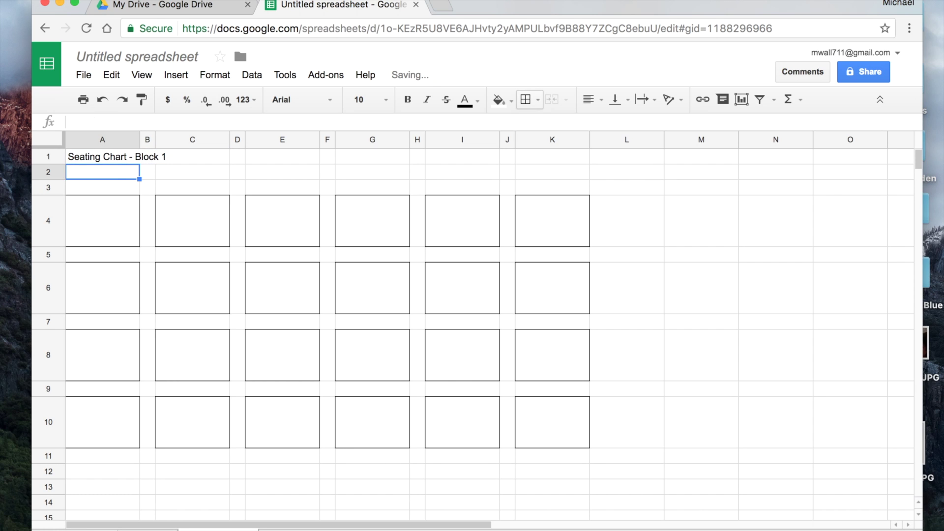
type("201")
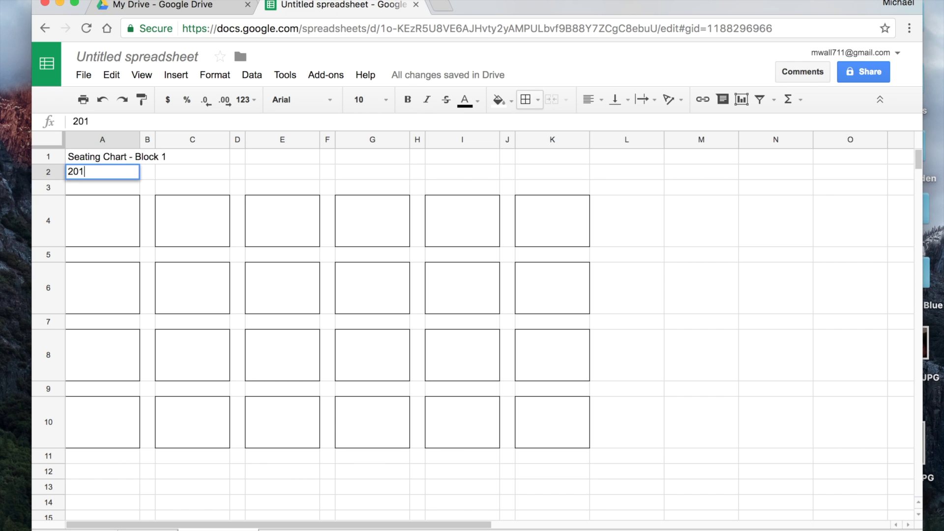
type("6 - 2107")
left_click(168, 172)
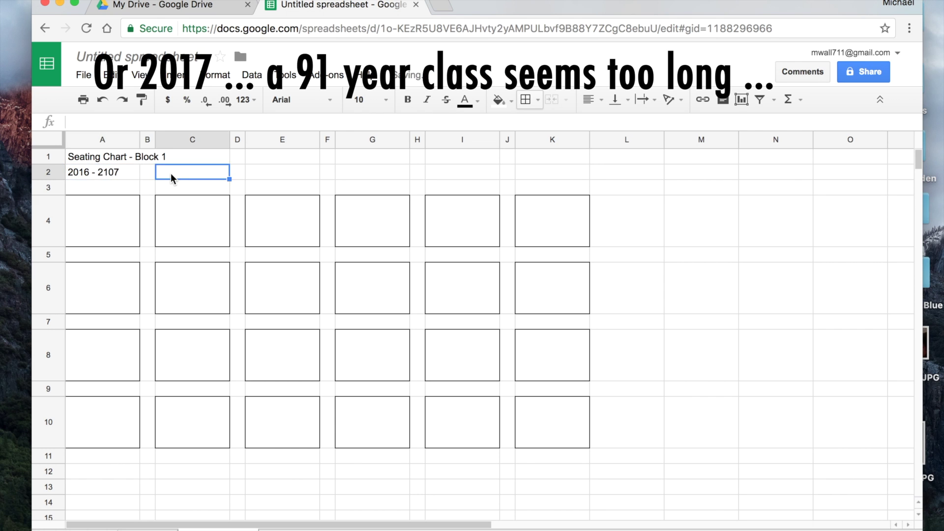
Step: Merge cells A1 through K1, then center the title and make it bold
left_click_drag(123, 158, 537, 157)
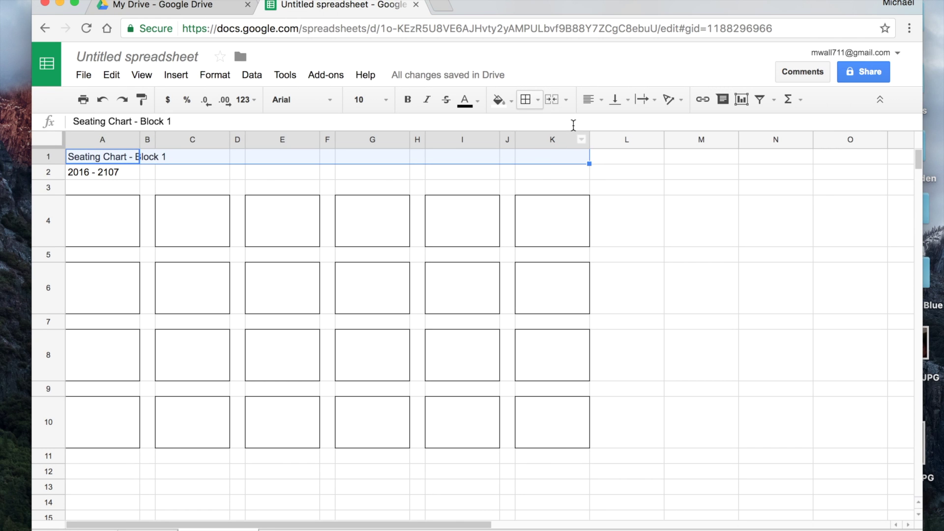
left_click(551, 100)
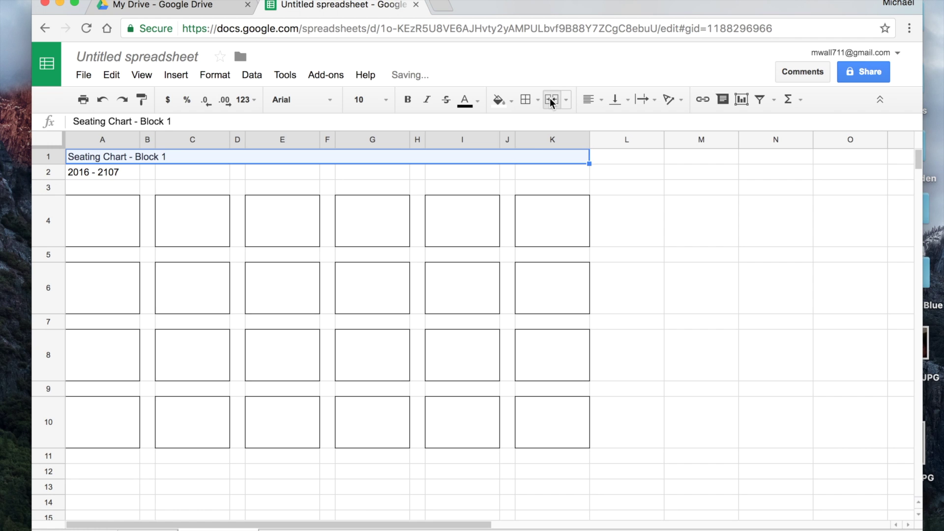
left_click(590, 99)
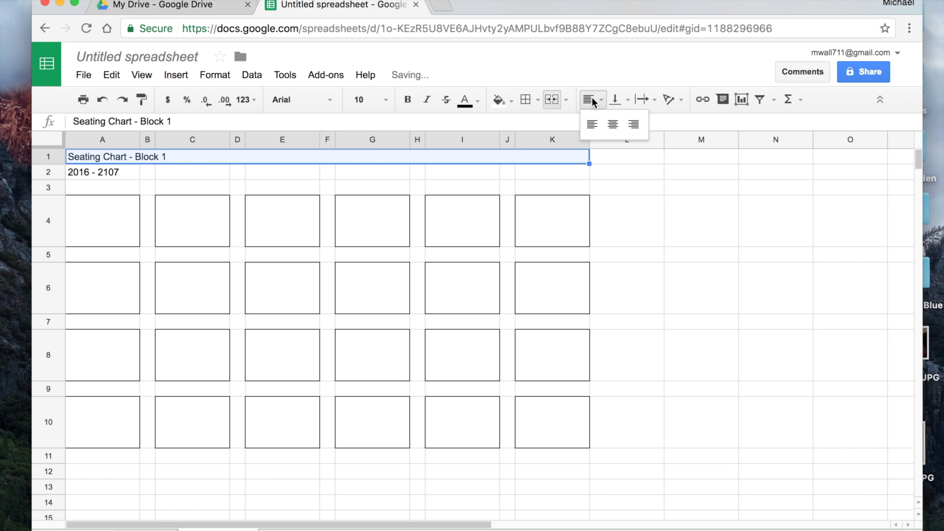
left_click(613, 124)
left_click(406, 100)
Step: Merge cells A2 through K2, then center the school-year line and make it bold
left_click_drag(114, 173, 541, 170)
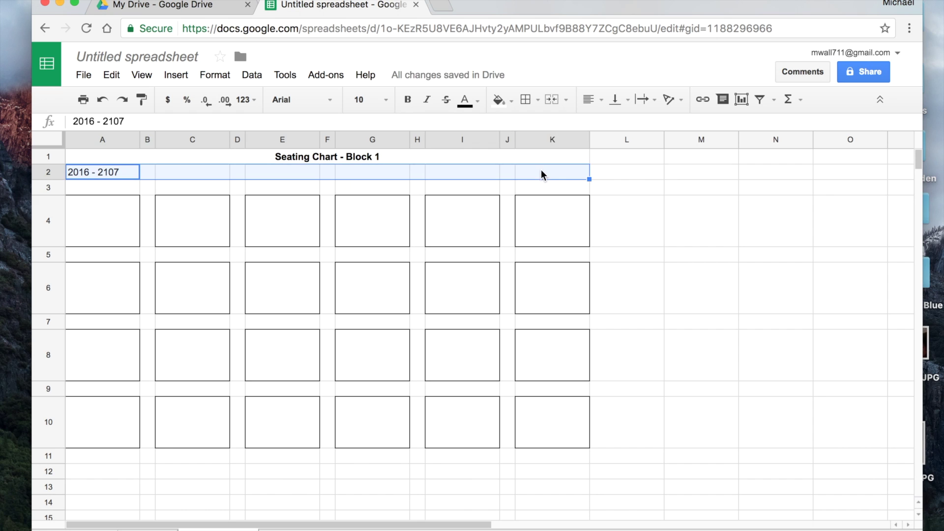
left_click(552, 99)
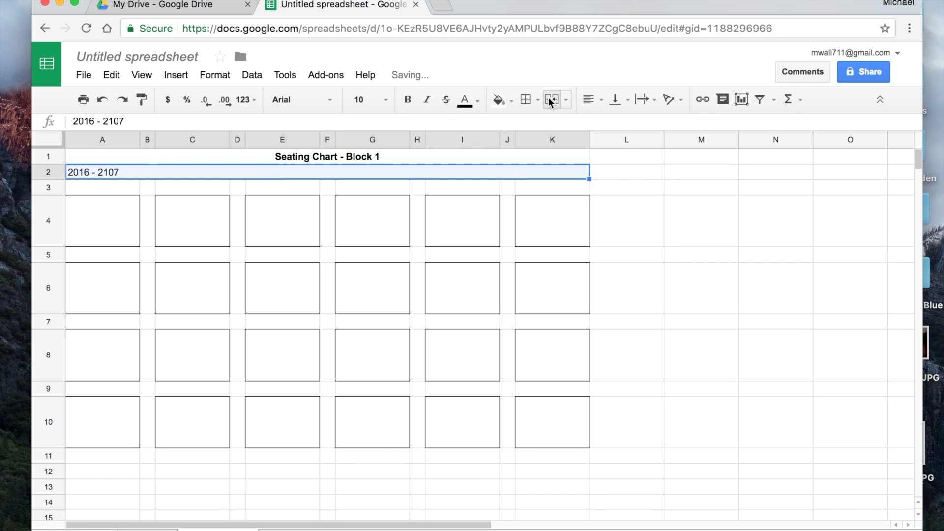
left_click(588, 101)
left_click(613, 124)
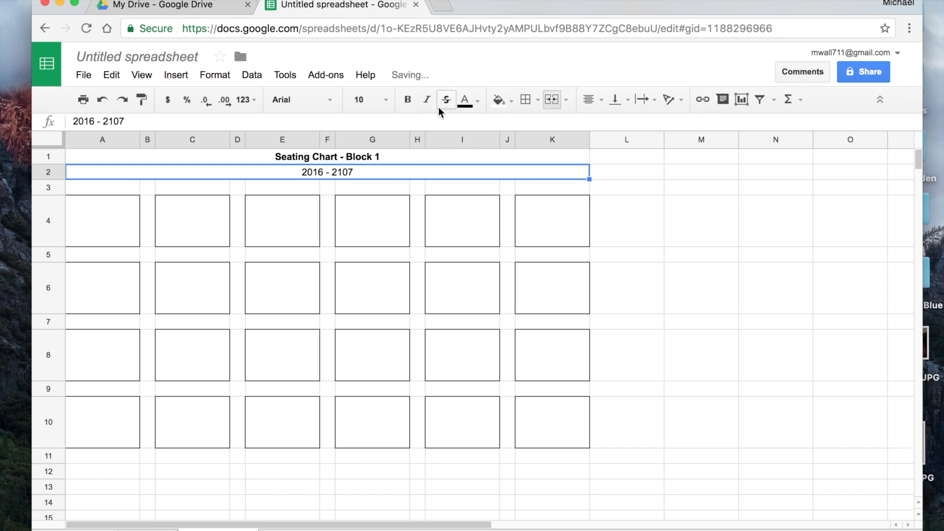
left_click(407, 99)
left_click(701, 221)
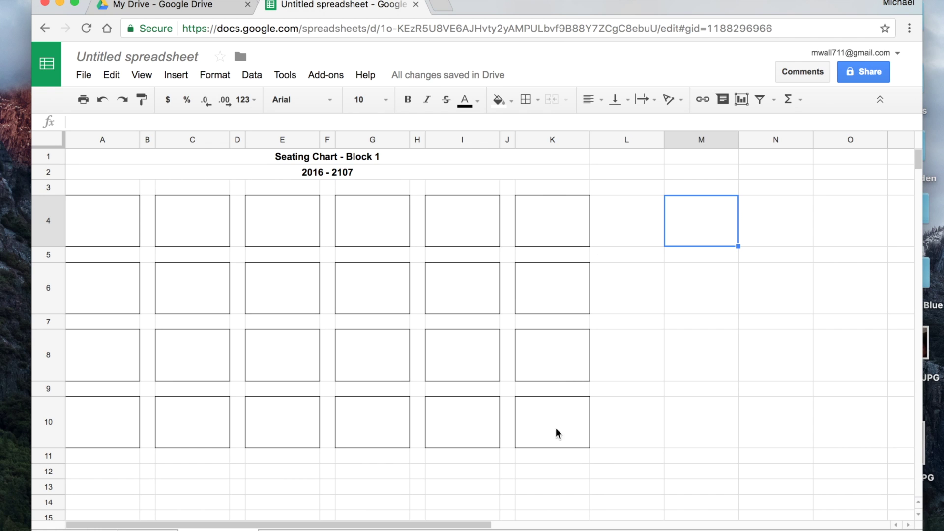
Step: Preview a printout of only the selected range A1:K10 without gridlines, then cancel printing
left_click_drag(555, 435, 102, 153)
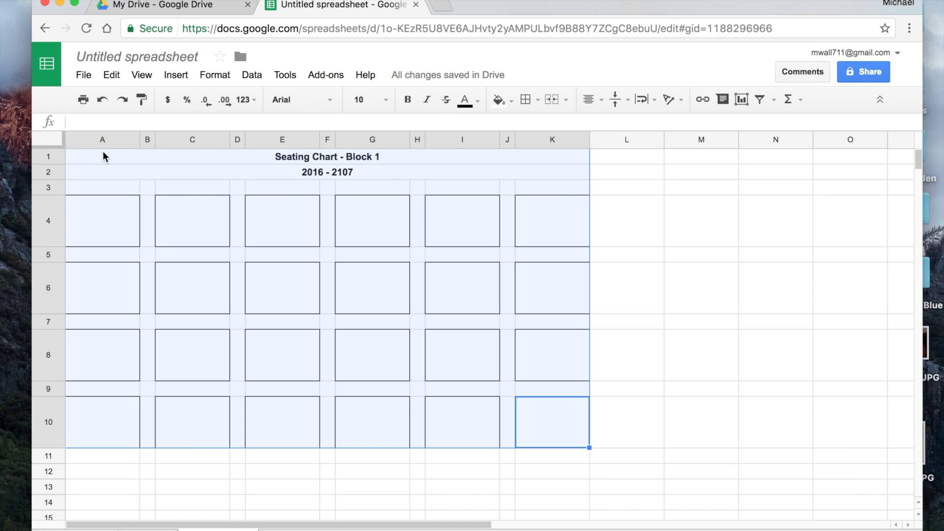
key("super+p")
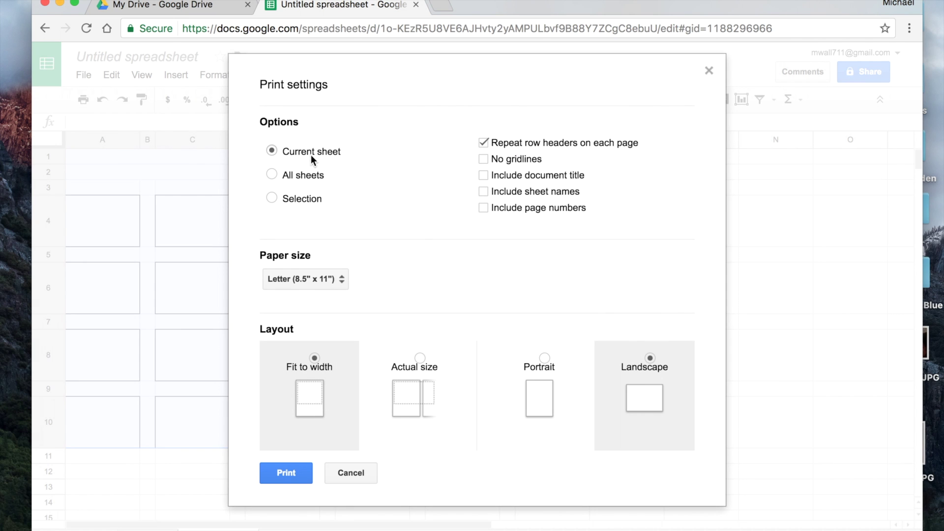
left_click(272, 198)
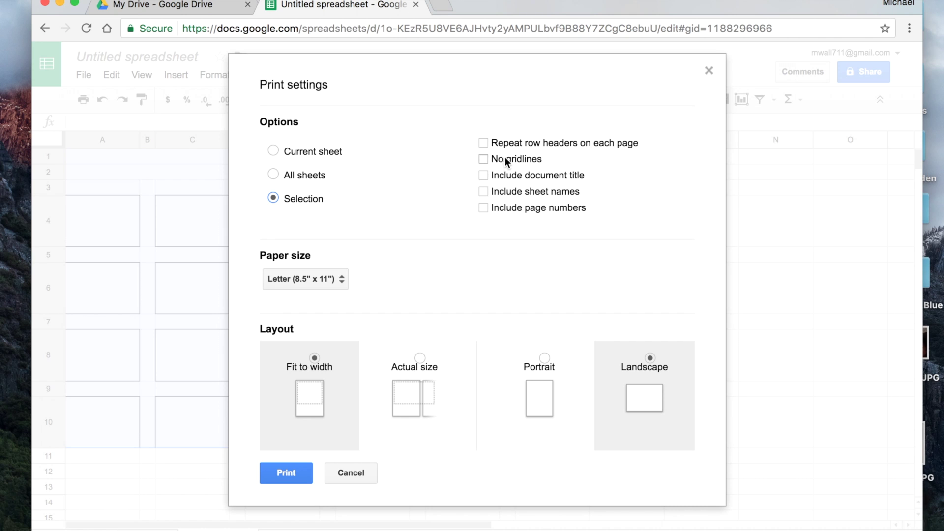
left_click(483, 159)
left_click(293, 473)
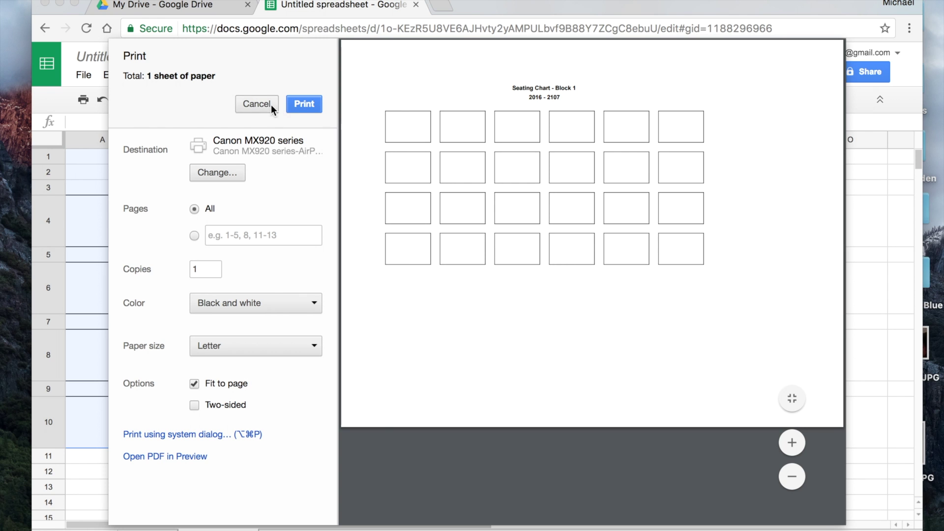
left_click(256, 106)
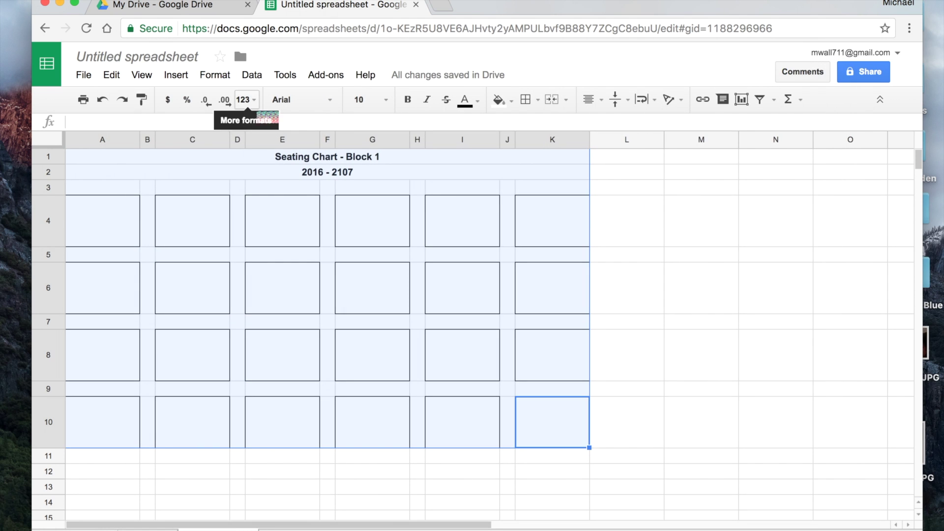
left_click(683, 279)
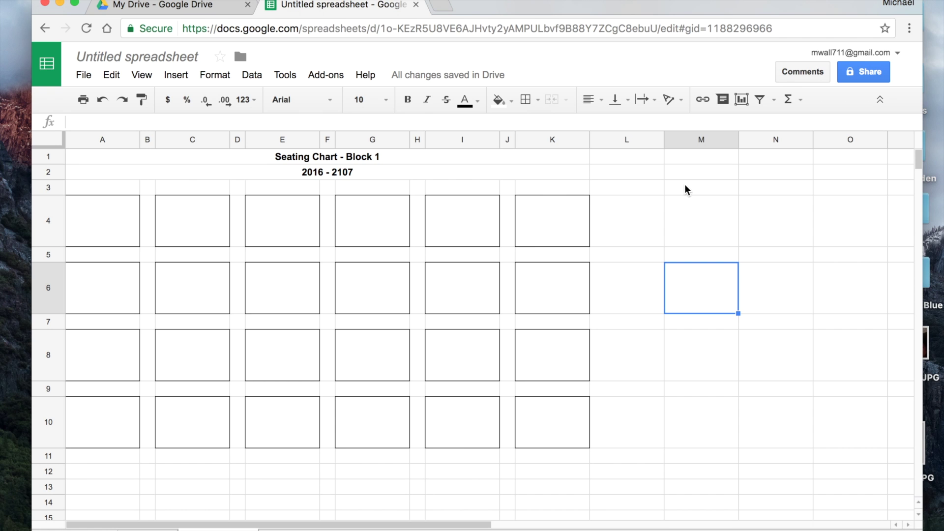
Step: Copy the Students column from the name list sheet into column M of the seating chart sheet
left_click(74, 529)
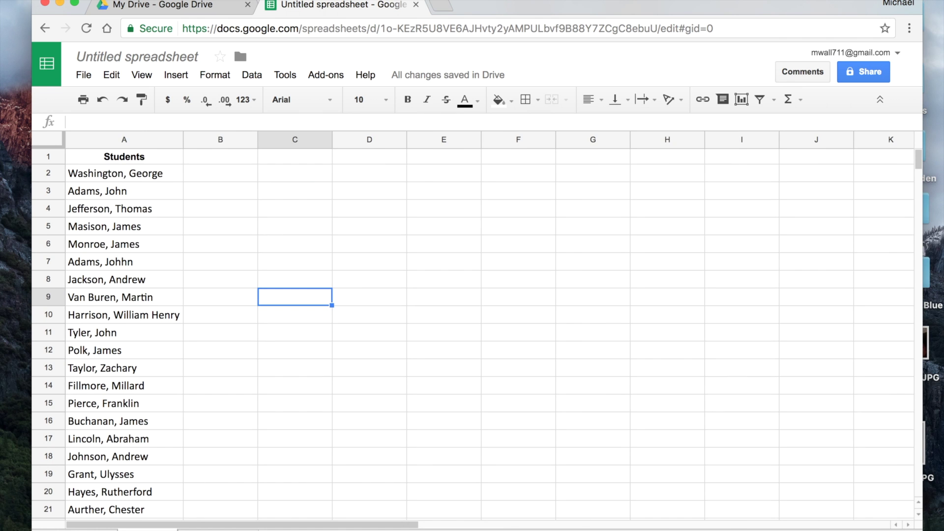
left_click(128, 139)
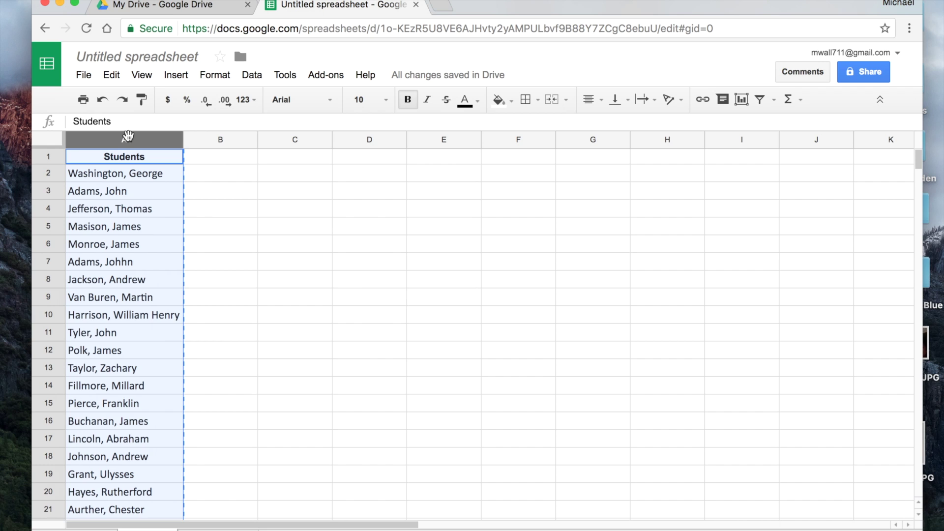
left_click(221, 529)
left_click(705, 140)
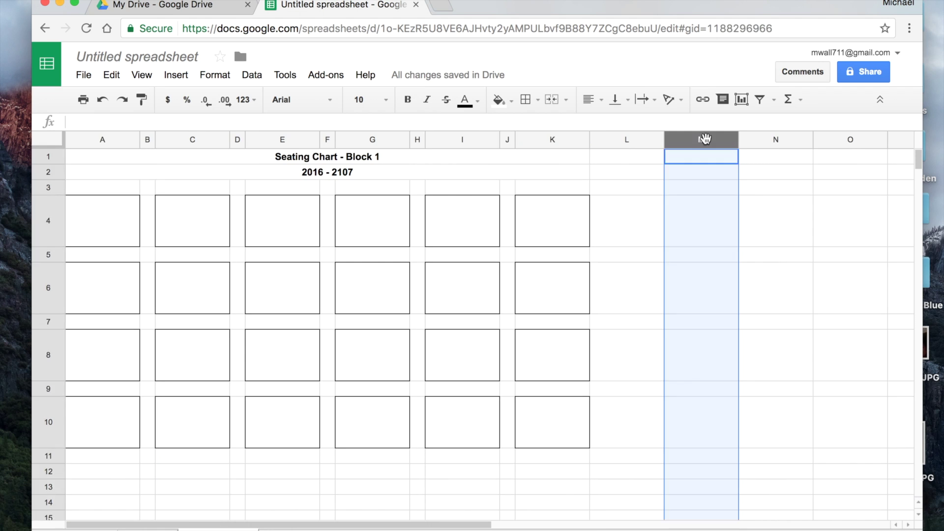
key("super+v")
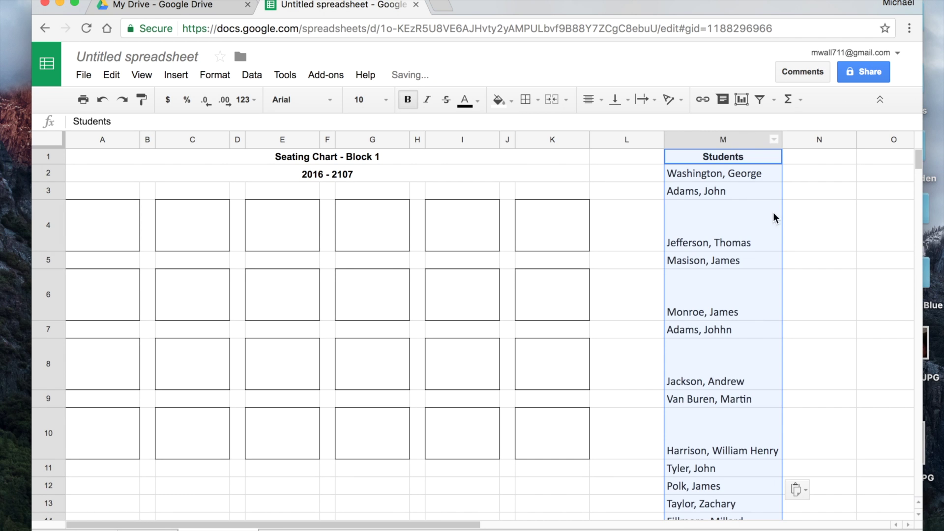
left_click(777, 231)
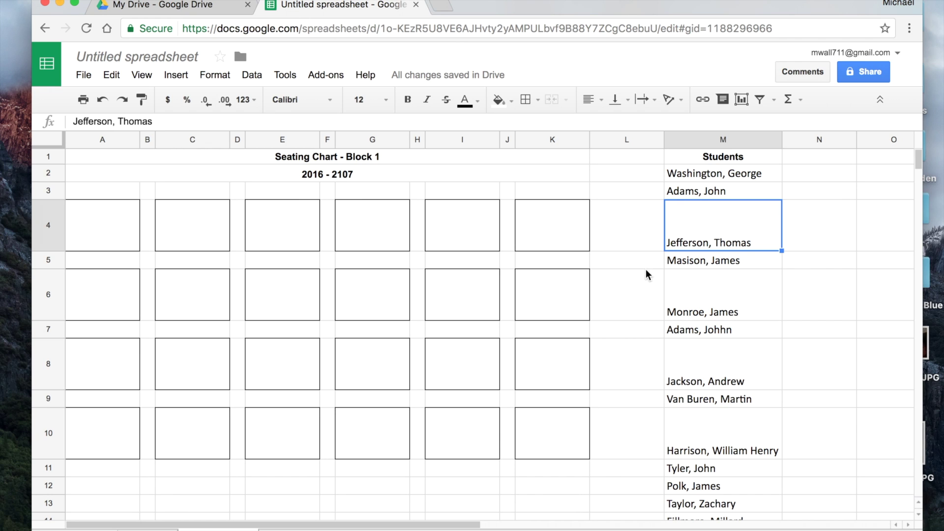
Step: Link seat K10 to the first student with =M2 and seat I10 to the second with =M3
left_click(715, 176)
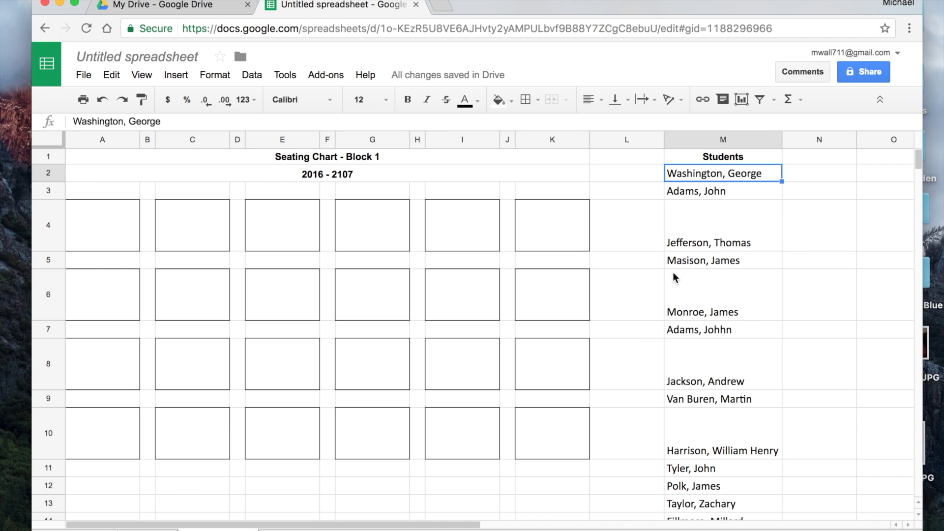
left_click(556, 431)
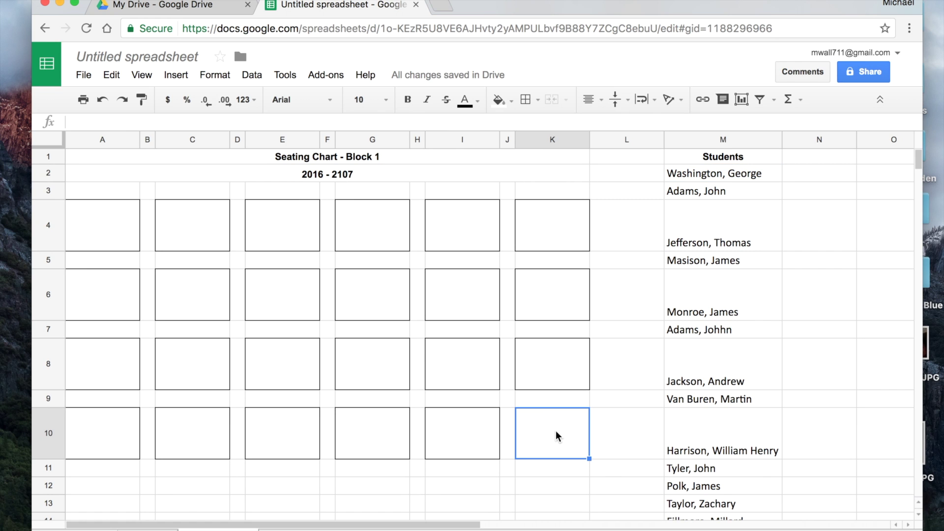
type("=m2")
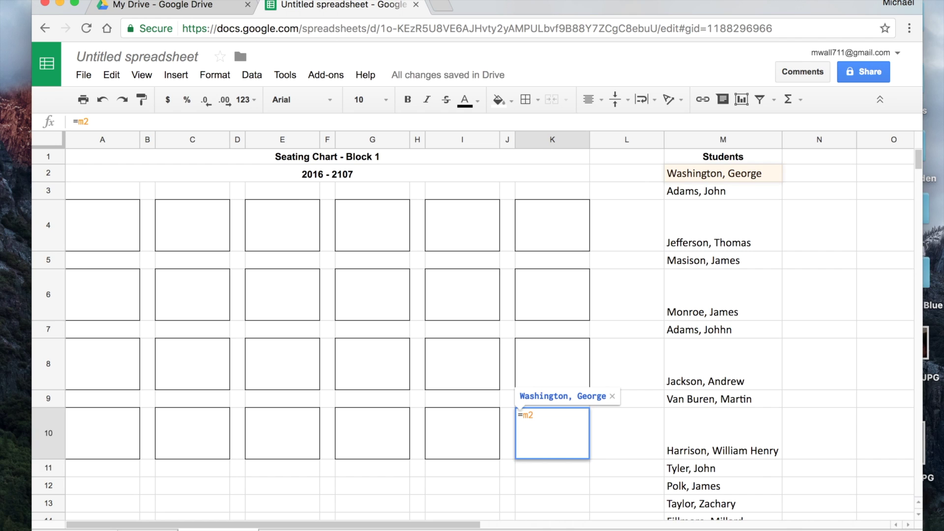
key("Return")
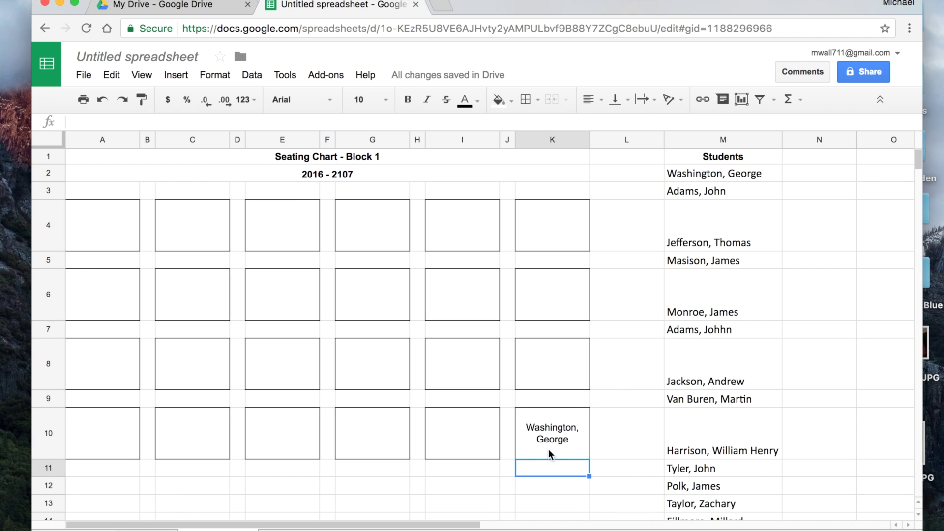
left_click(461, 441)
type("=")
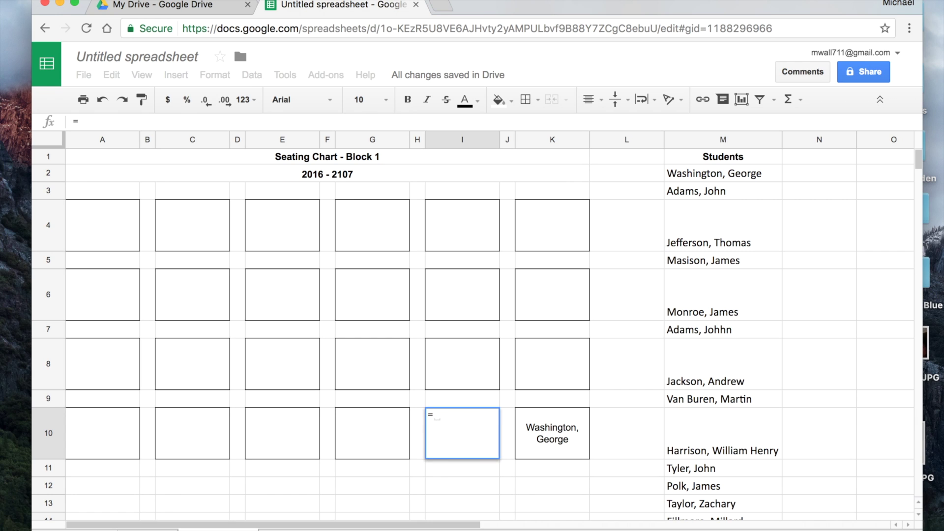
type("M3")
key("Return")
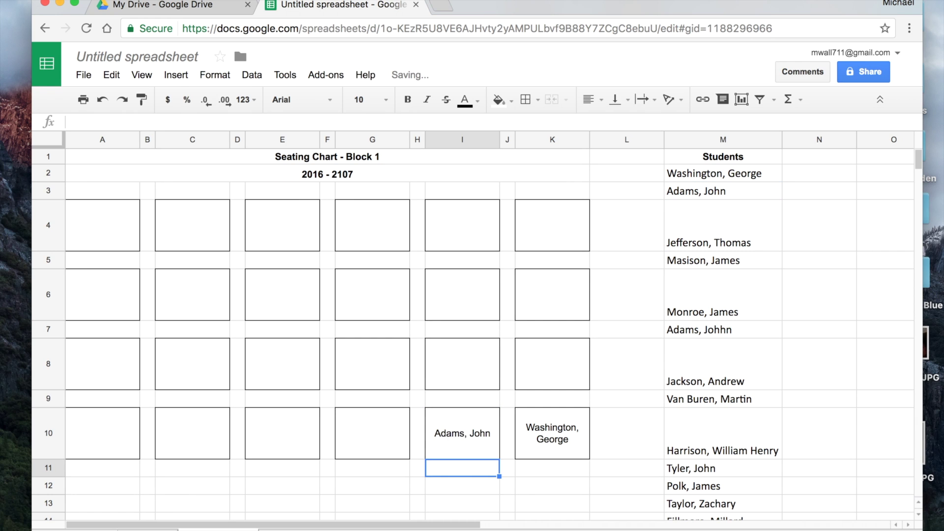
Step: Enter the formula =M4 in both seat G10 and seat E10
left_click(383, 430)
type("=m4")
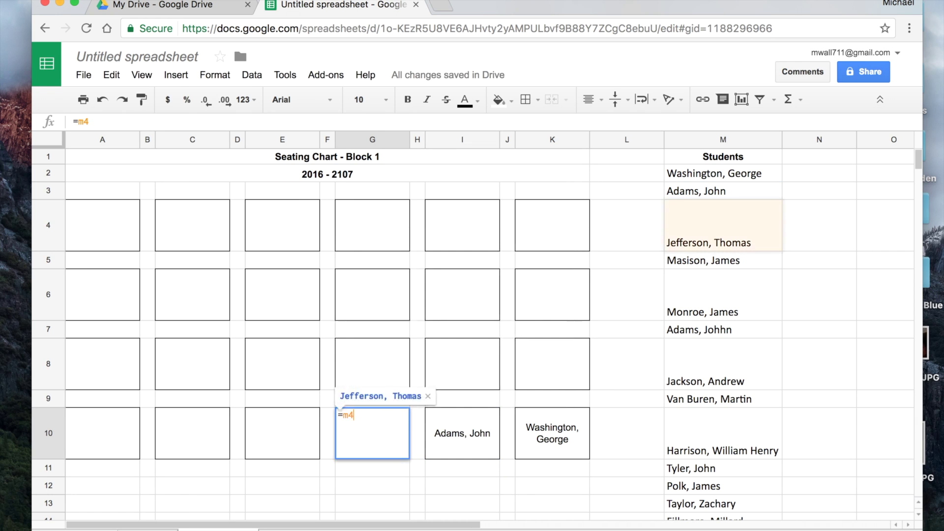
key("Return")
left_click(285, 429)
type("=m4")
key("Return")
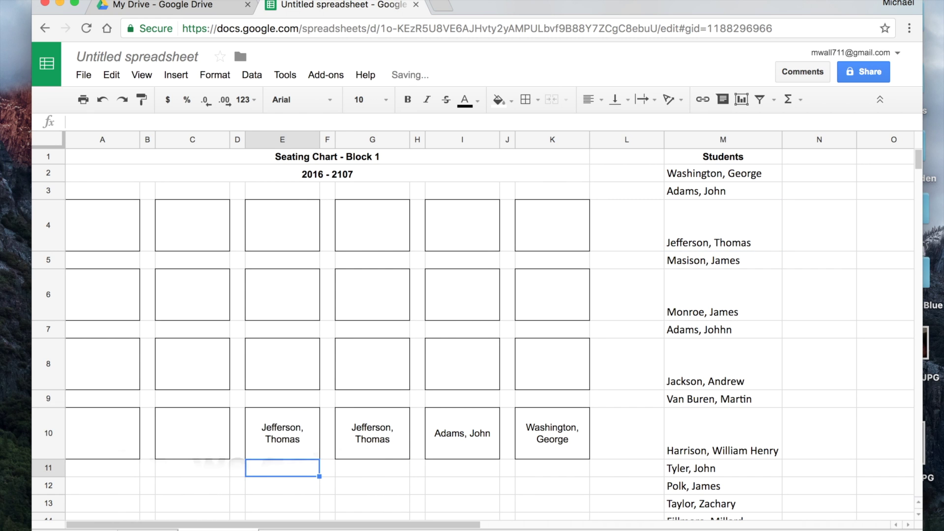
Step: Link seats C10, A10 and K8 to the student list with the formulas =M6, =M7 and =M8
left_click(200, 431)
type("=m6")
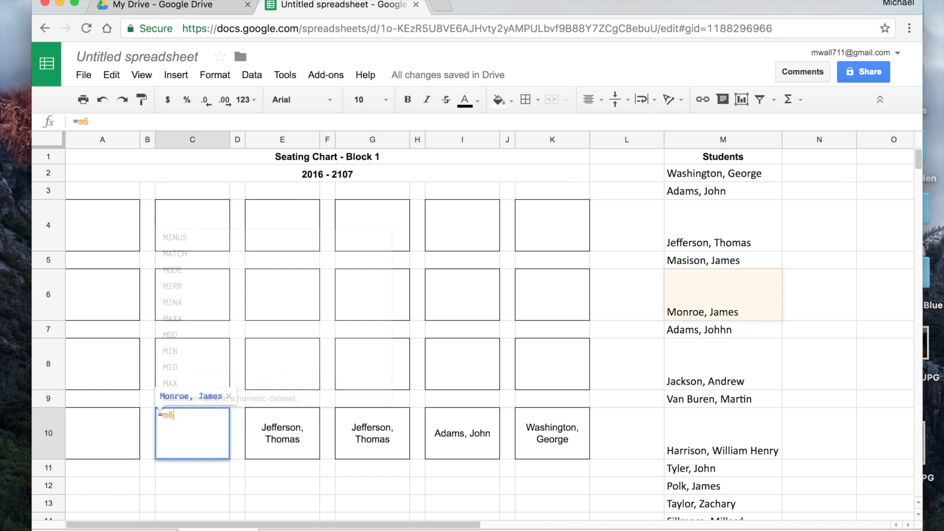
key("Return")
left_click(119, 429)
type("=m7")
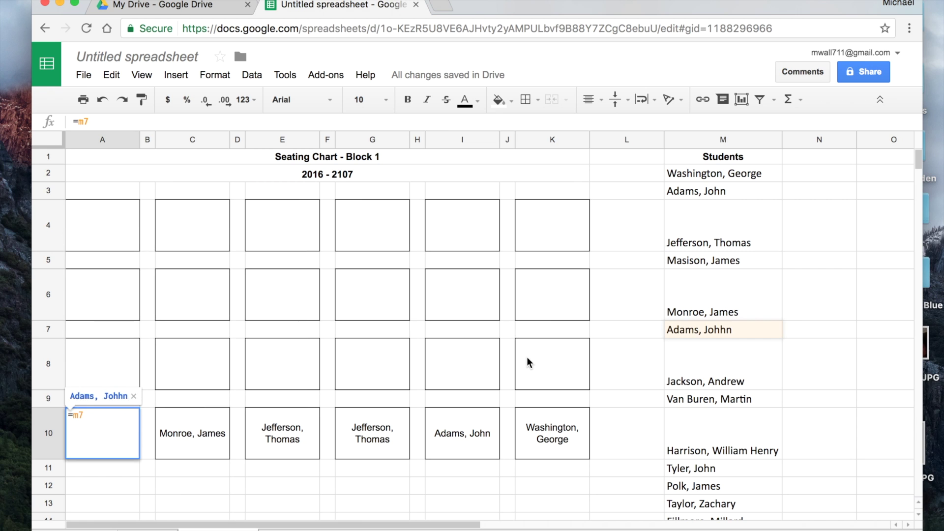
key("Return")
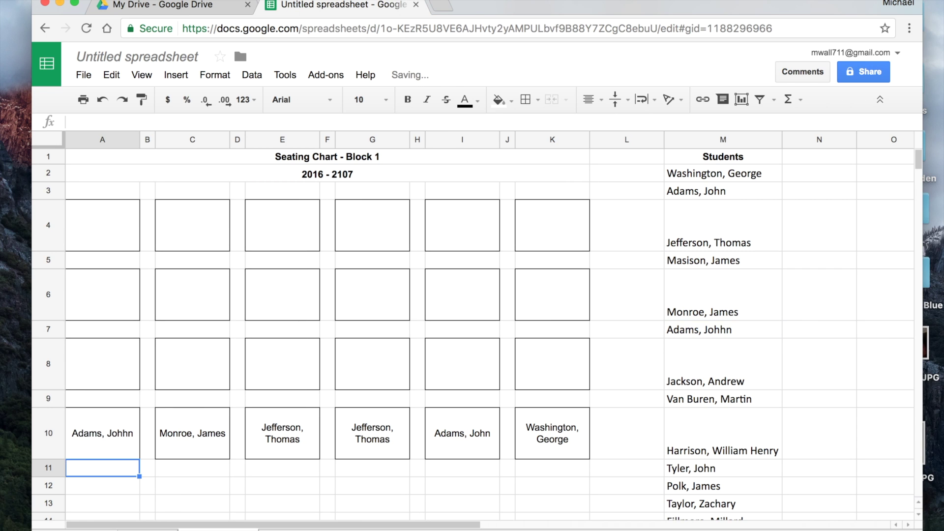
left_click(559, 366)
type("=m8")
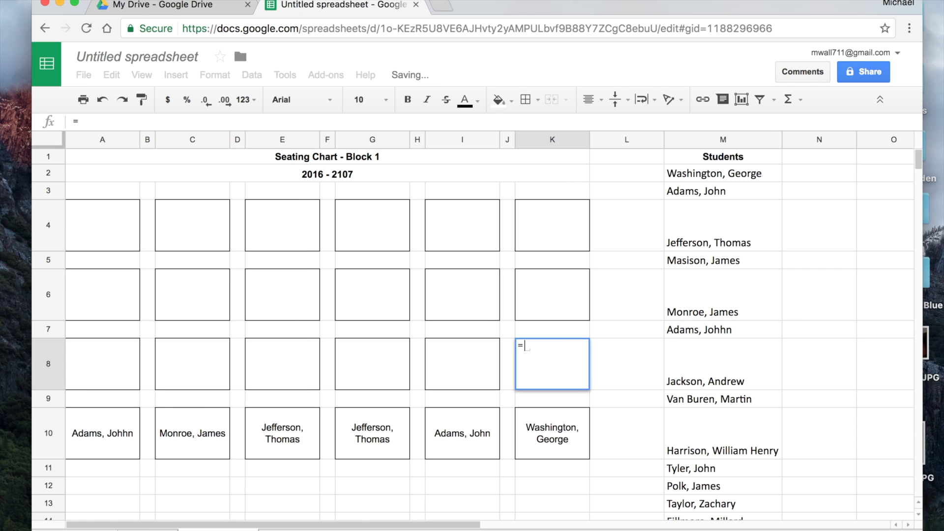
key("Return")
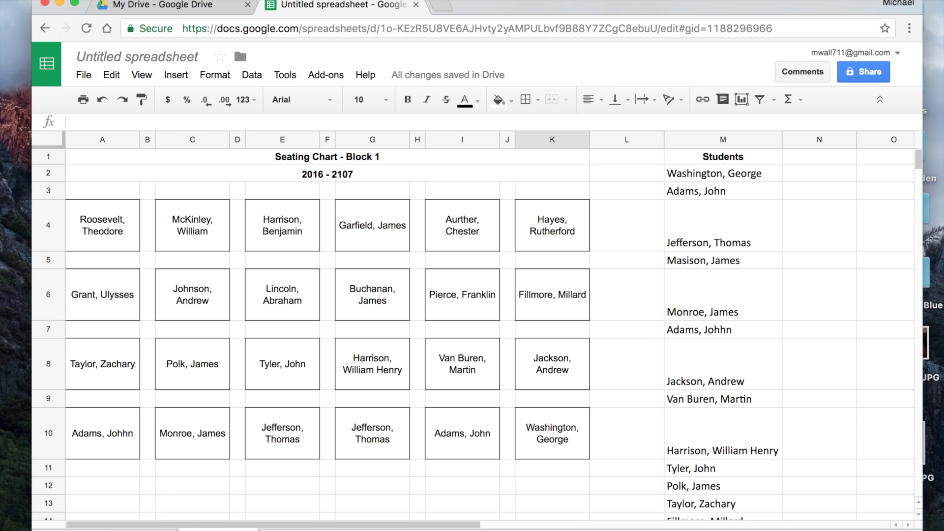
Step: Duplicate the seating chart sheet and rename the copy "Block 1"
right_click(216, 528)
mouse_move(221, 417)
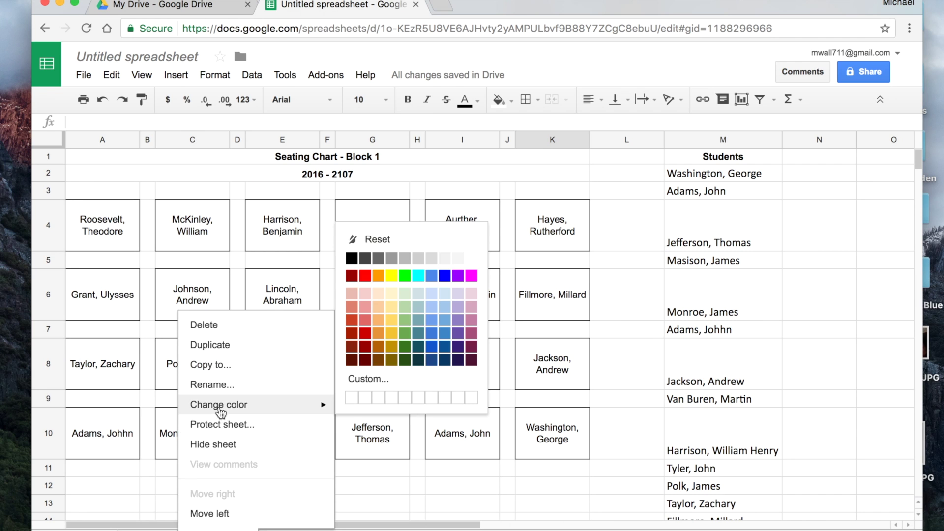
left_click(223, 353)
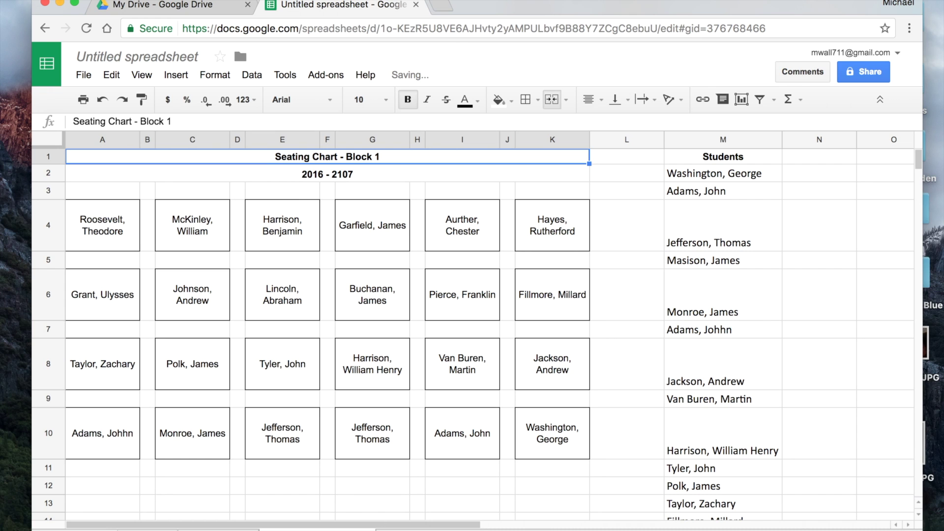
right_click(339, 530)
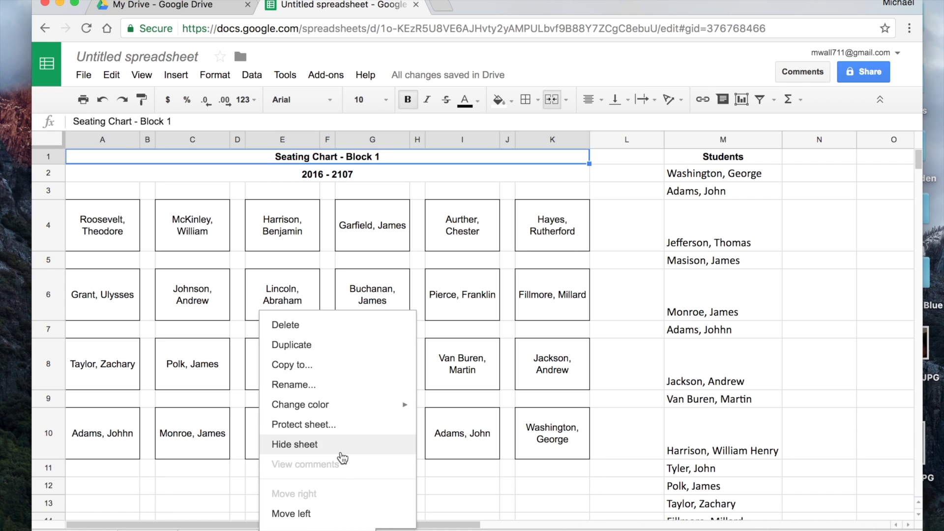
left_click(307, 387)
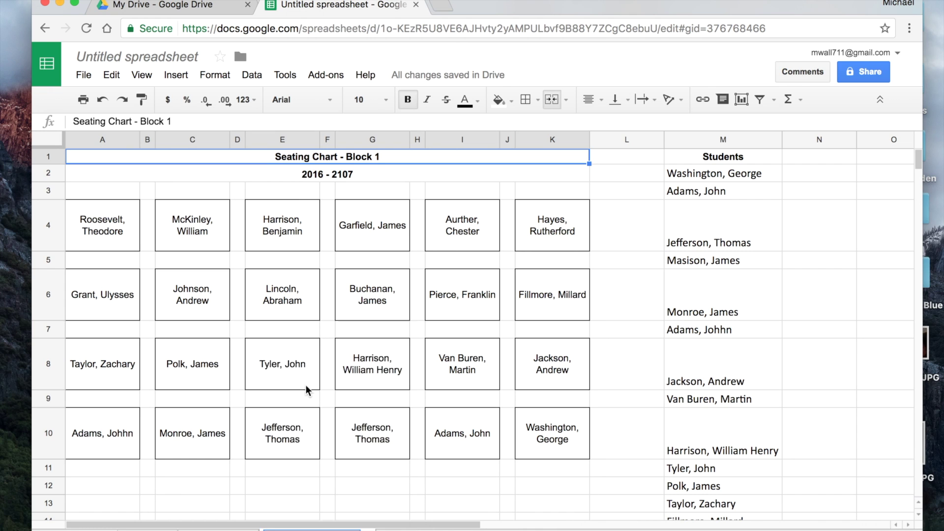
type("Block 1")
key("Return")
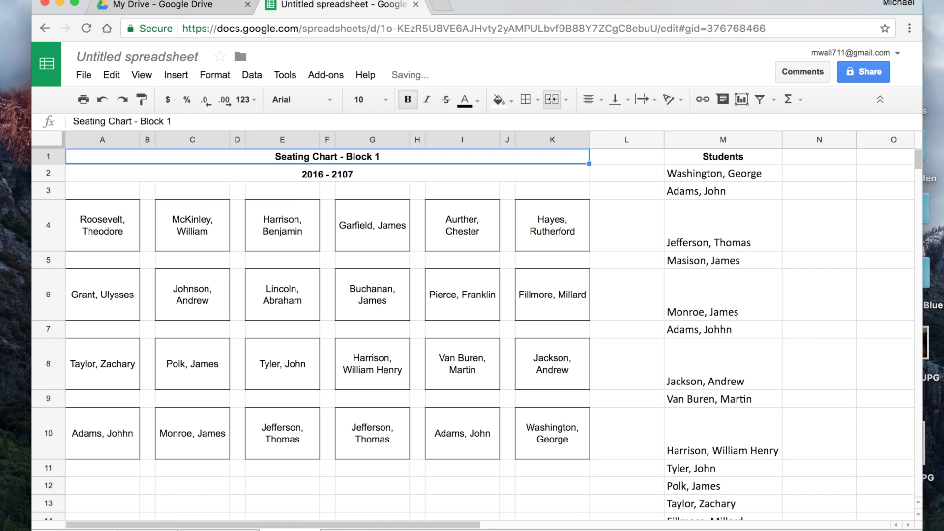
left_click(634, 389)
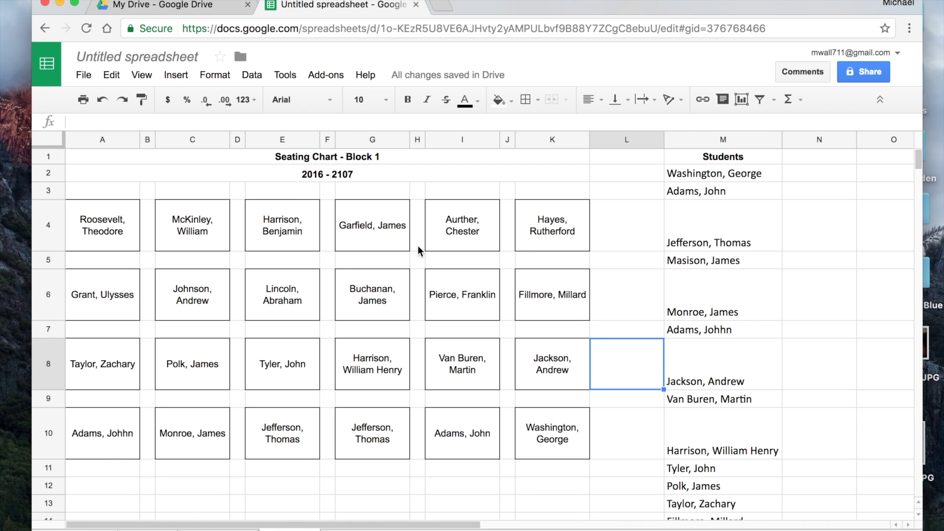
left_click(704, 178)
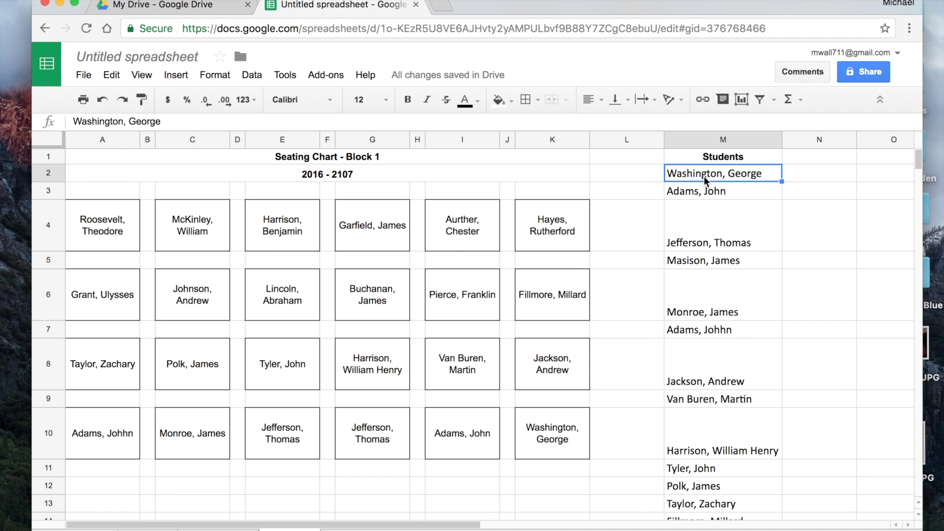
Step: Clear all the student names from M2:M26, keeping the Students header
left_click_drag(739, 173, 733, 422)
key("Delete")
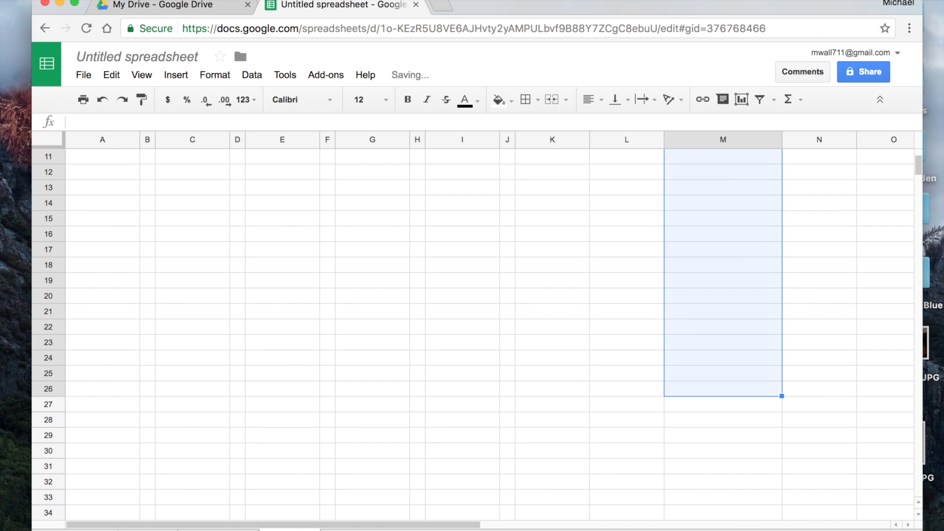
left_click(606, 383)
scroll(606, 383, "up", 5)
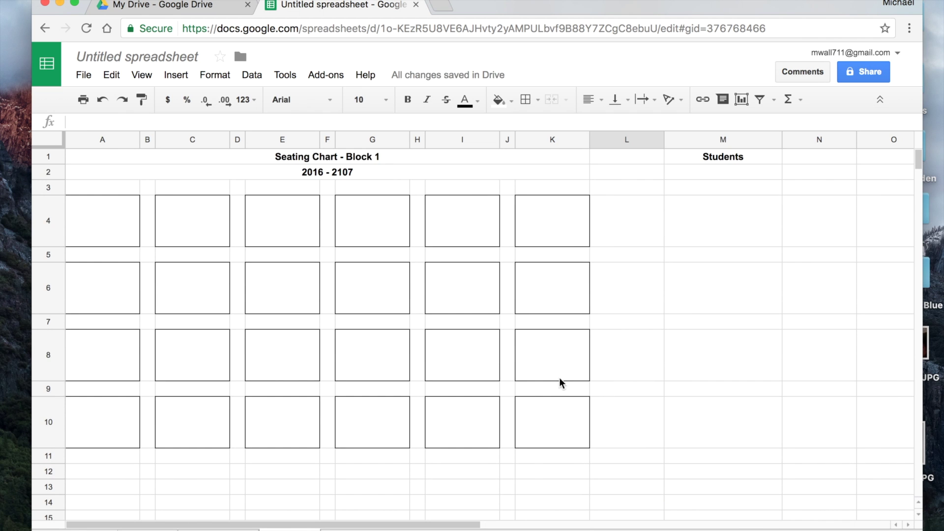
Step: Inspect the link formulas in the emptied seats K10, I10 and G10
left_click(551, 416)
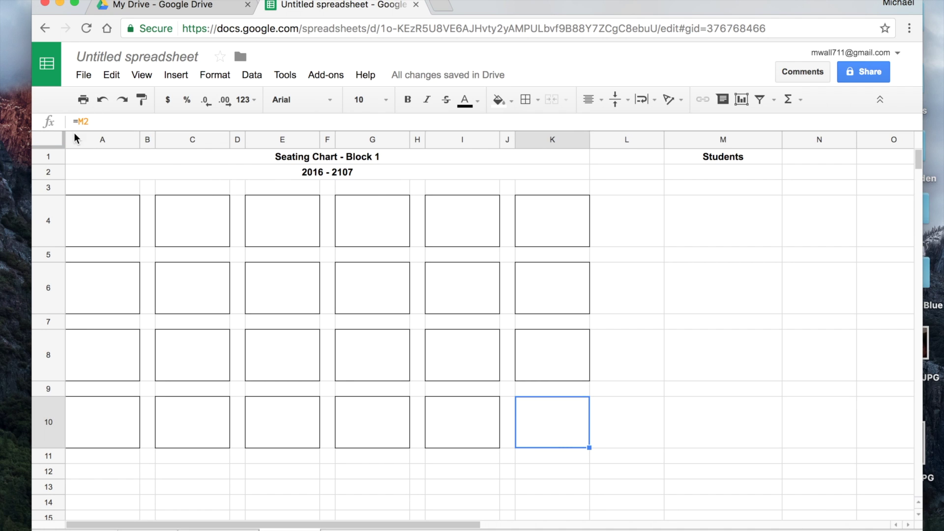
left_click(470, 437)
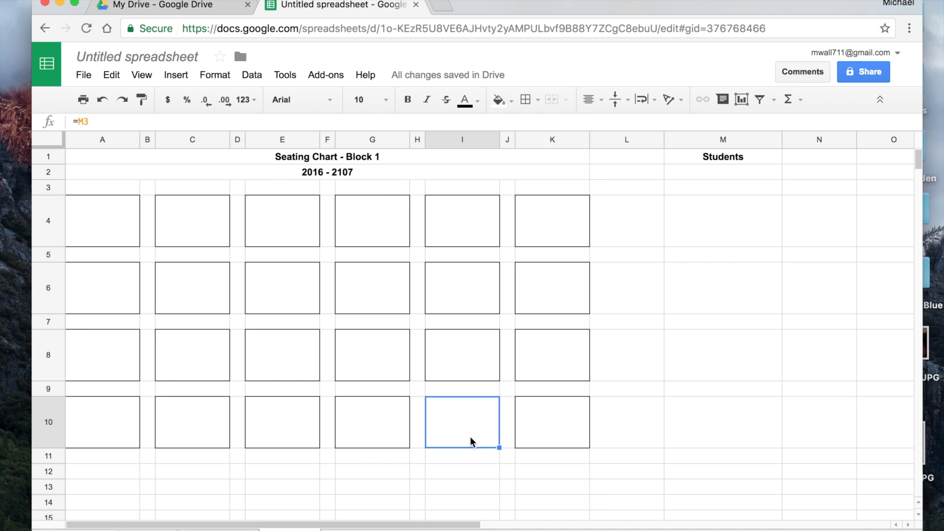
left_click(386, 431)
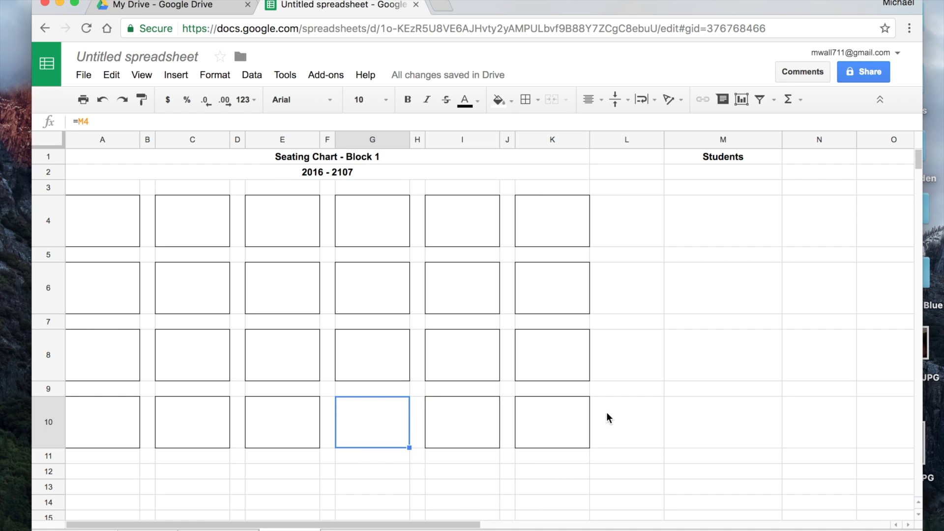
left_click(556, 425)
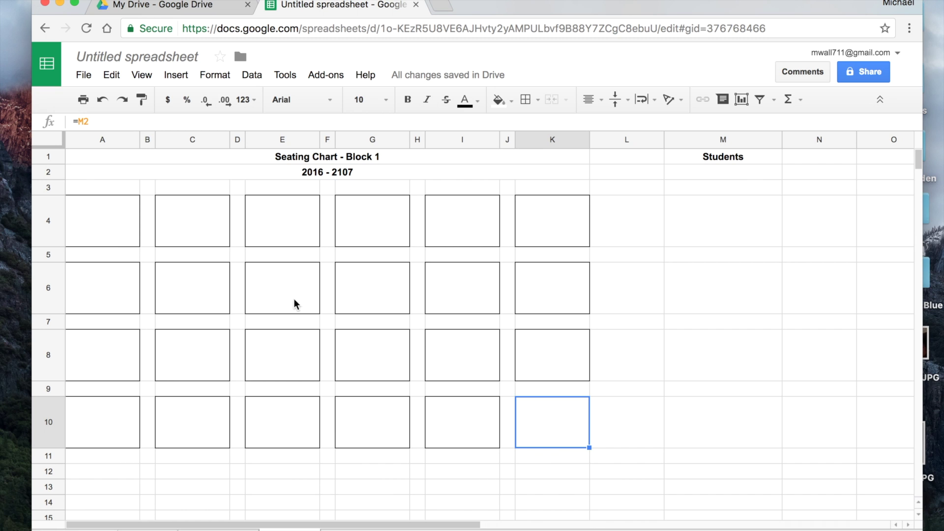
Step: On the seating chart sheet that still has names, sort the student list in column M from A to Z, treating row 1 as a header
left_click(223, 528)
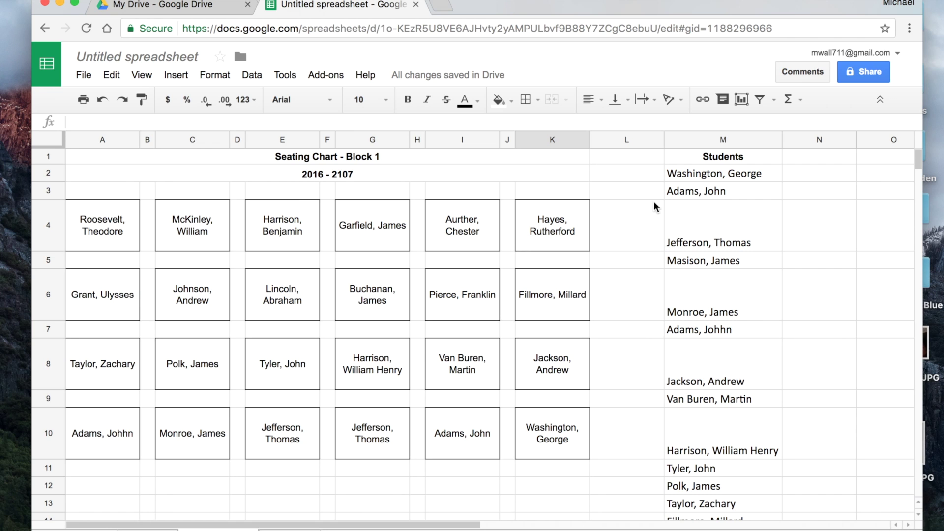
left_click(721, 141)
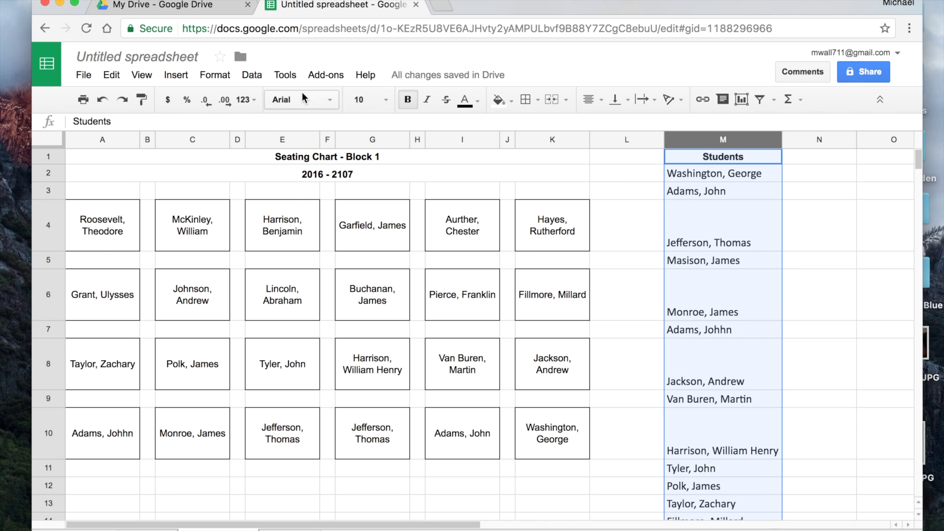
left_click(252, 77)
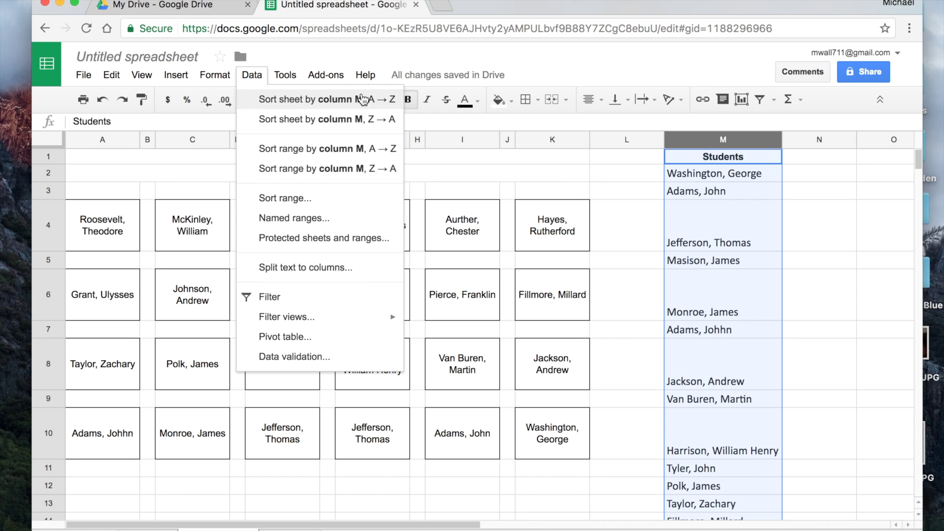
left_click(299, 199)
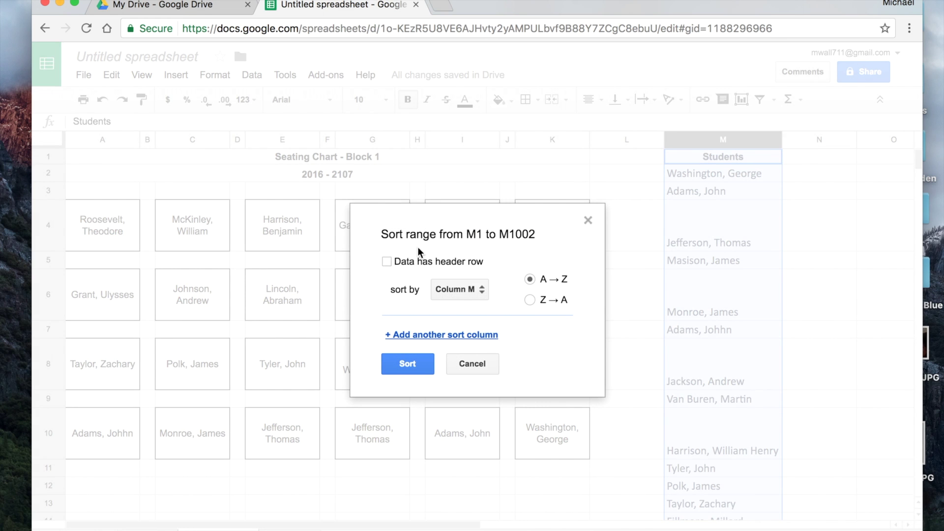
left_click(386, 261)
left_click(411, 365)
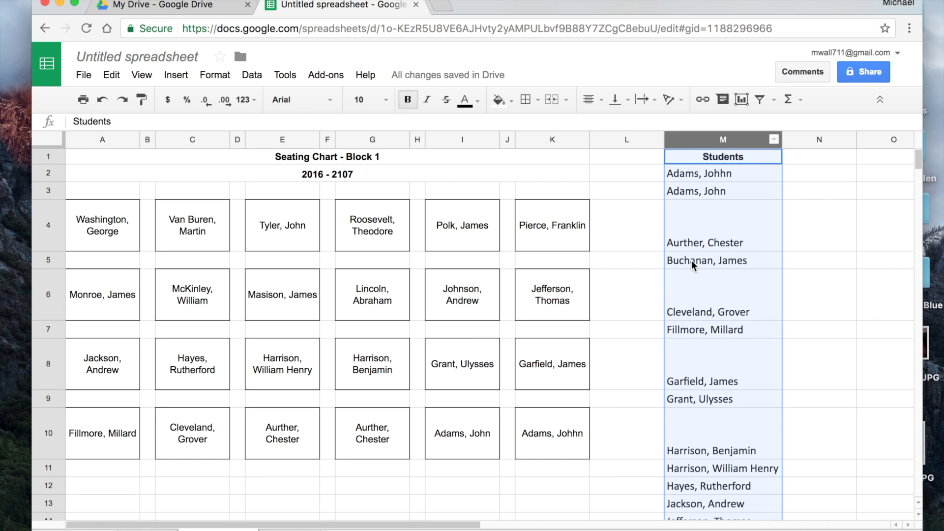
left_click(605, 421)
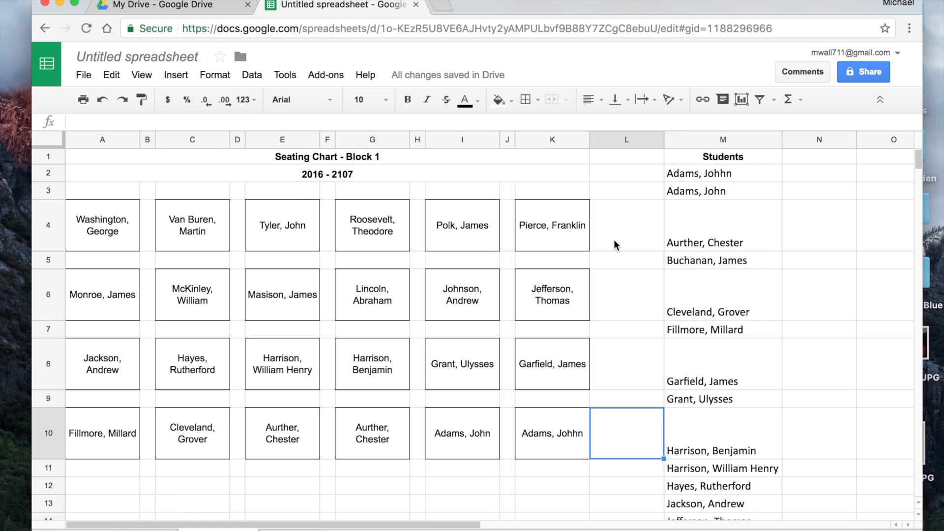
Step: Add the header "Random" in N1, bold and centered
left_click(809, 160)
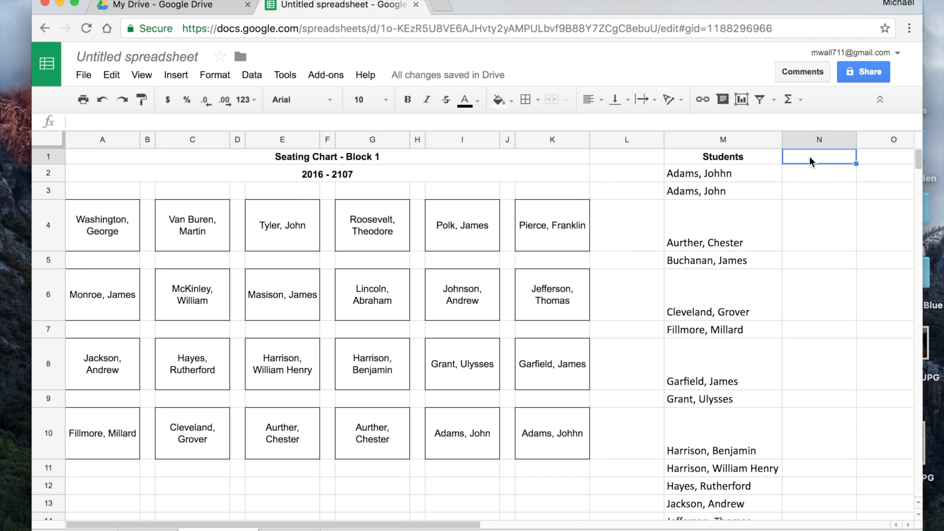
type("Random")
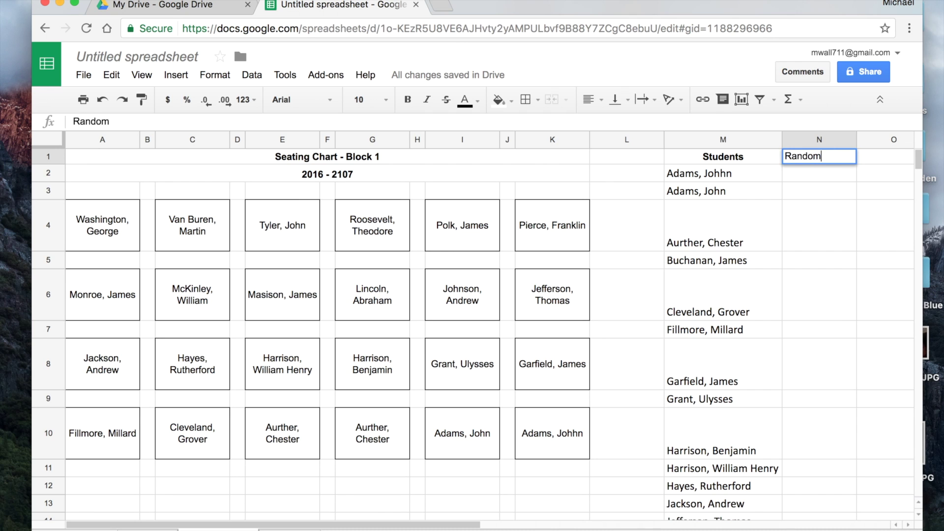
left_click(823, 192)
left_click(828, 157)
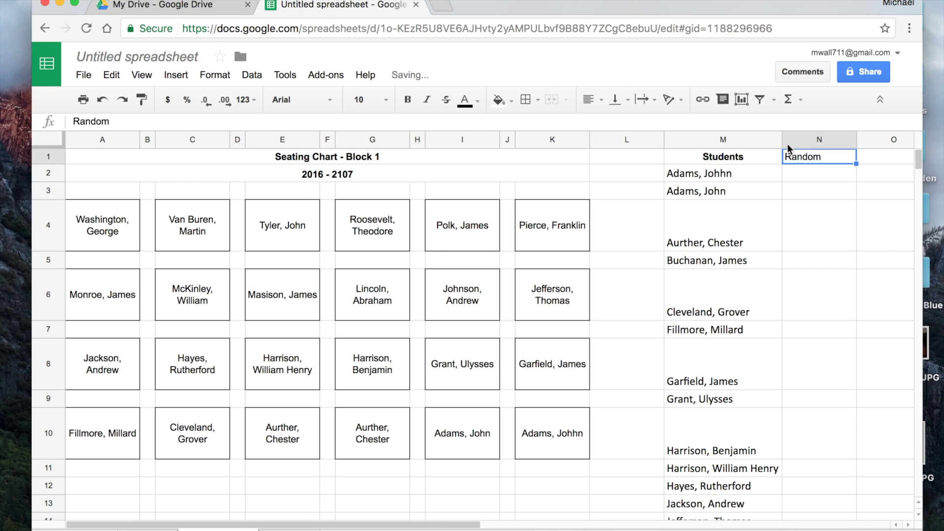
left_click(408, 99)
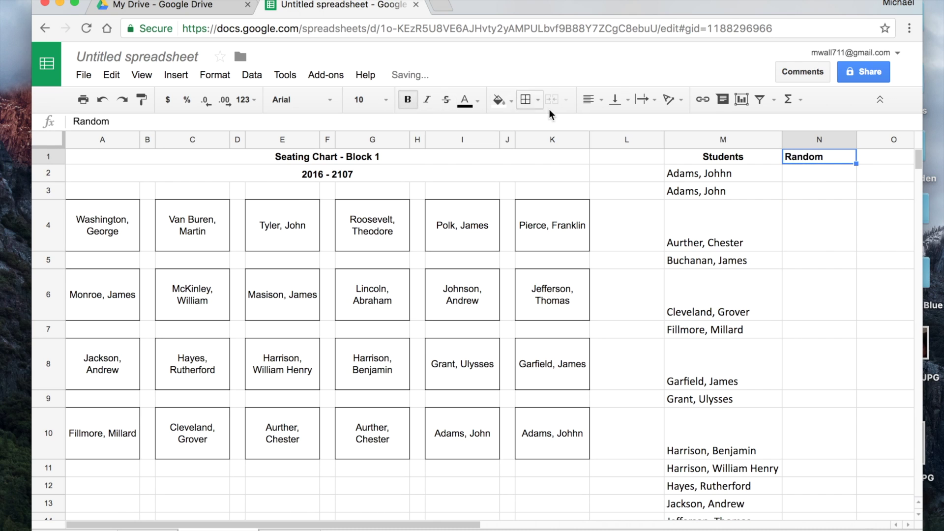
left_click(593, 100)
left_click(615, 126)
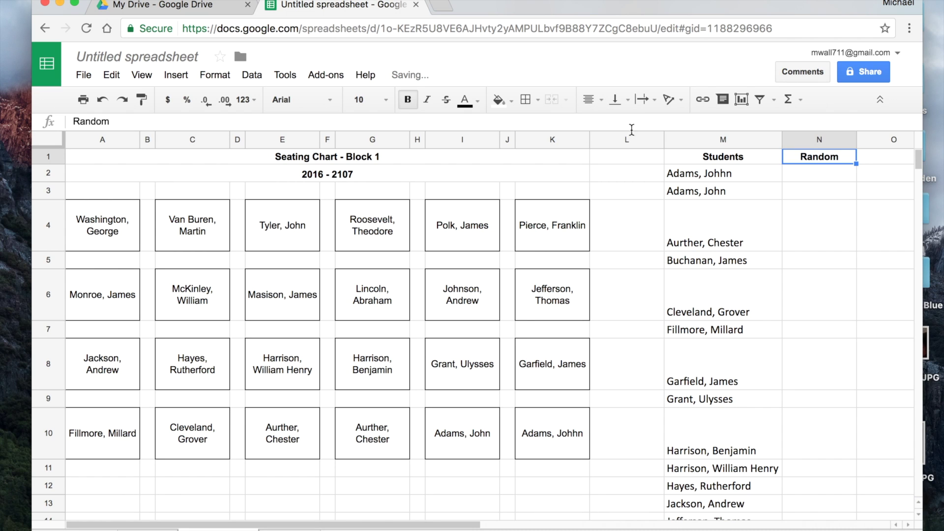
Step: Enter the formula =Rand() in N2 beside the first student
left_click(811, 224)
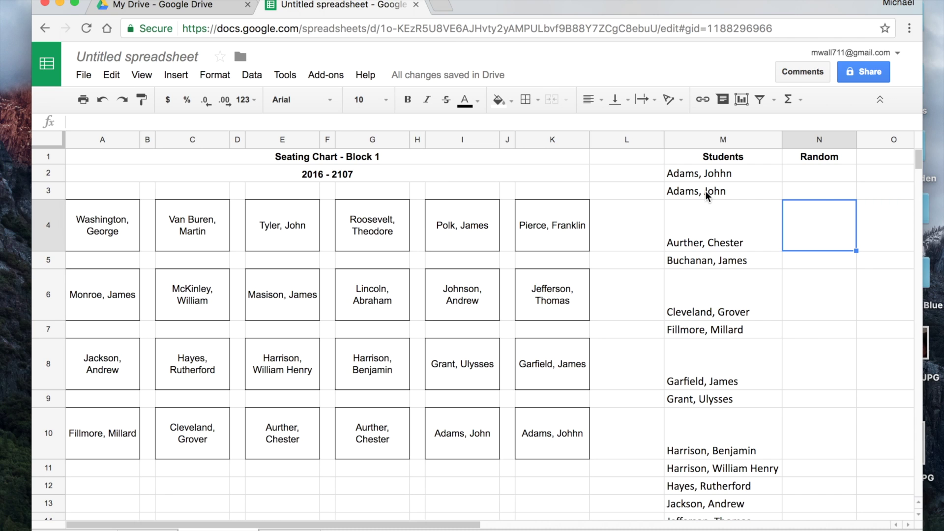
left_click(814, 174)
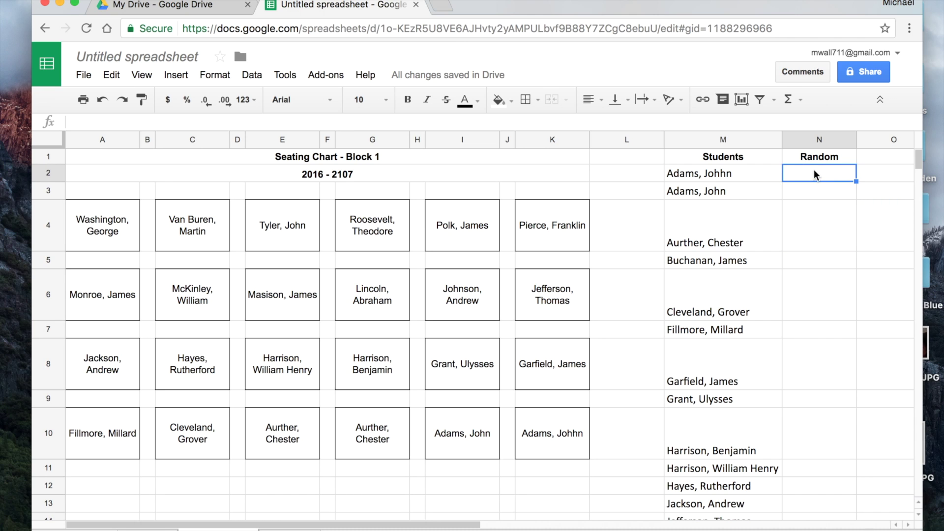
type("=")
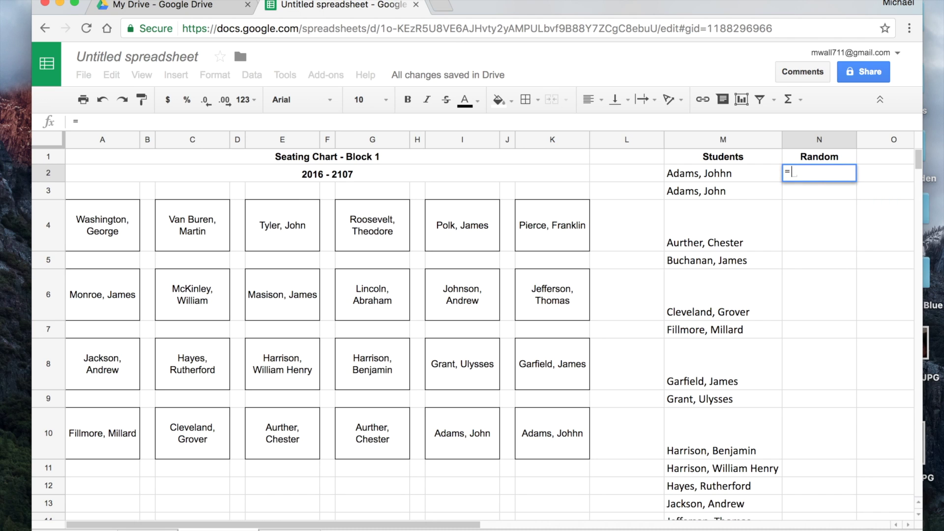
type("Rand")
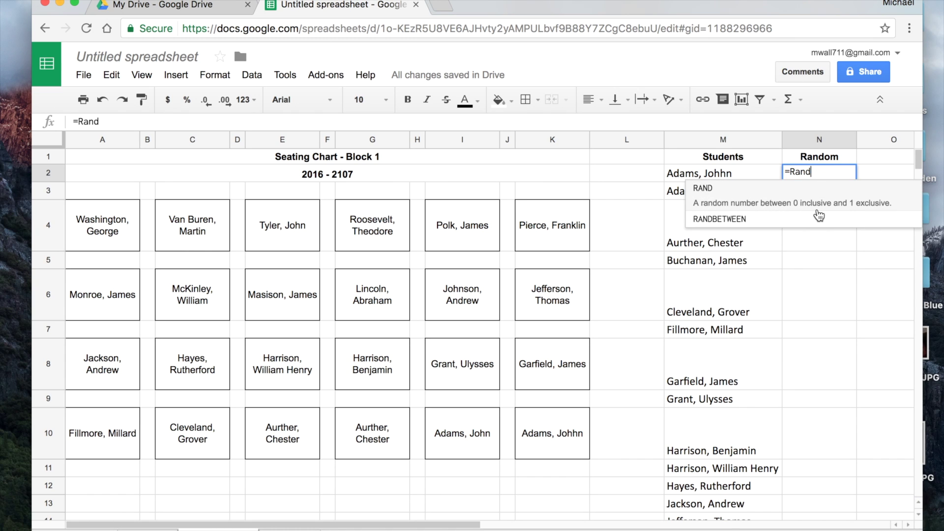
type("()")
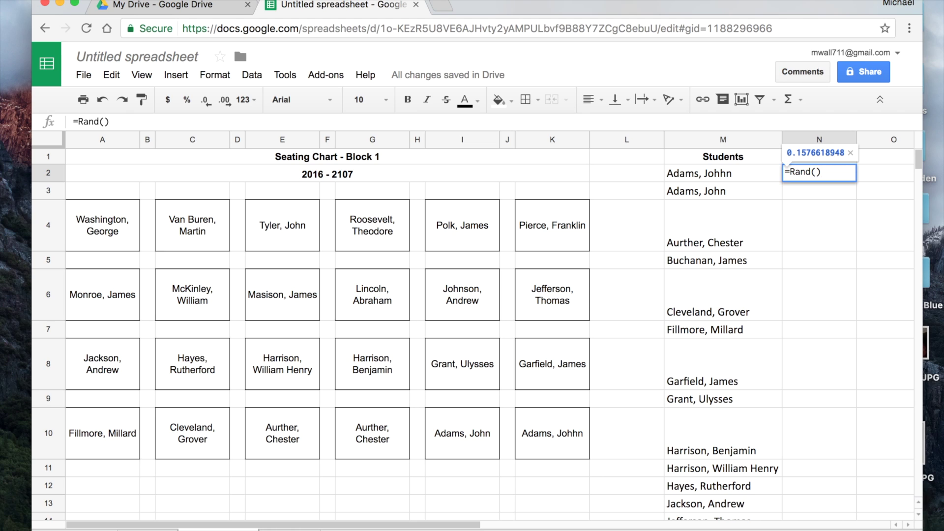
key("Return")
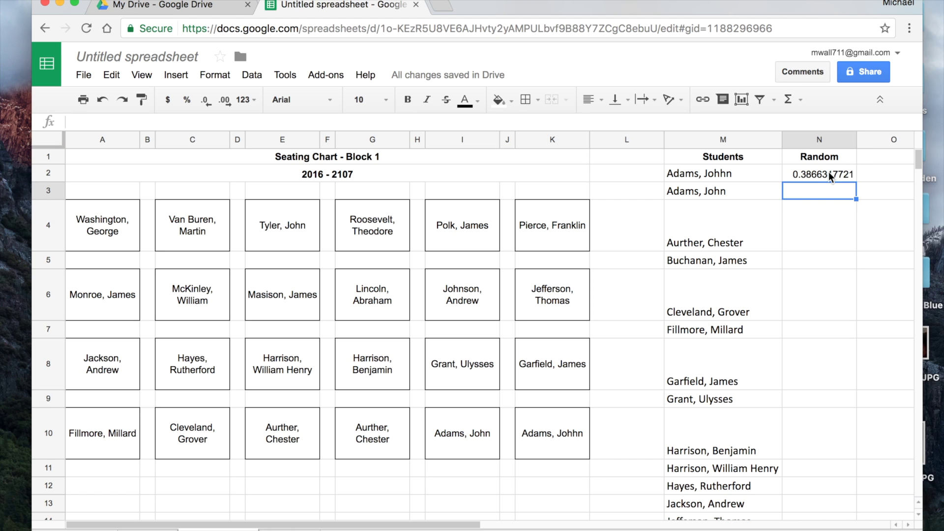
Step: Fill the random-number formula from N2 down to N26, beside the last student
left_click(828, 172)
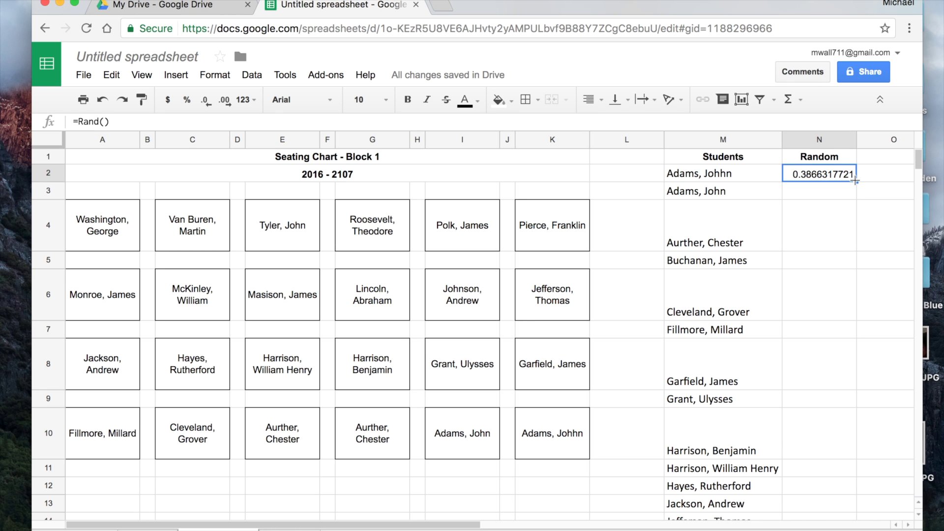
left_click_drag(856, 180, 822, 474)
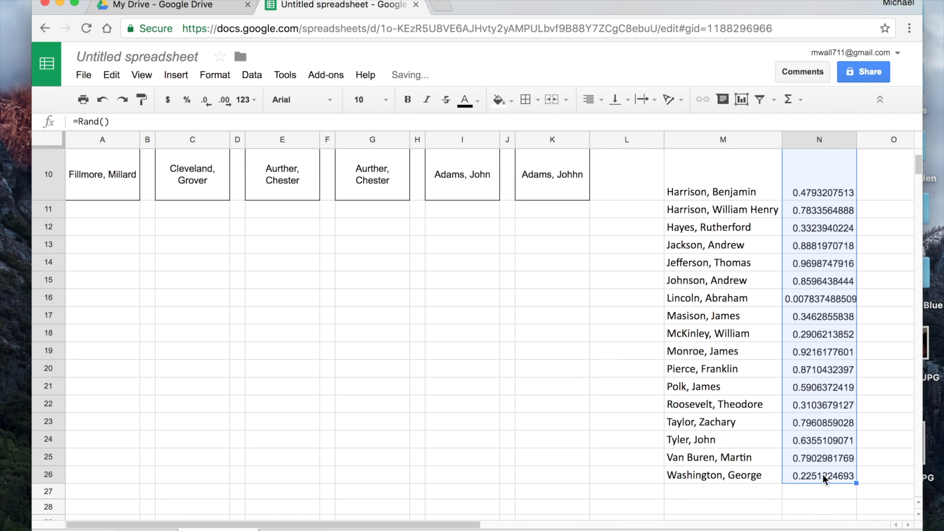
left_click(882, 365)
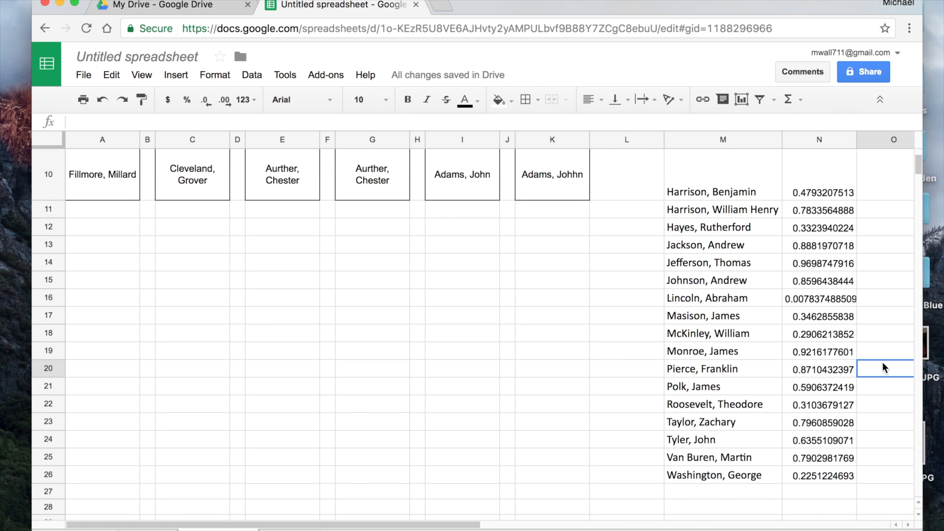
scroll(882, 365, "up", 5)
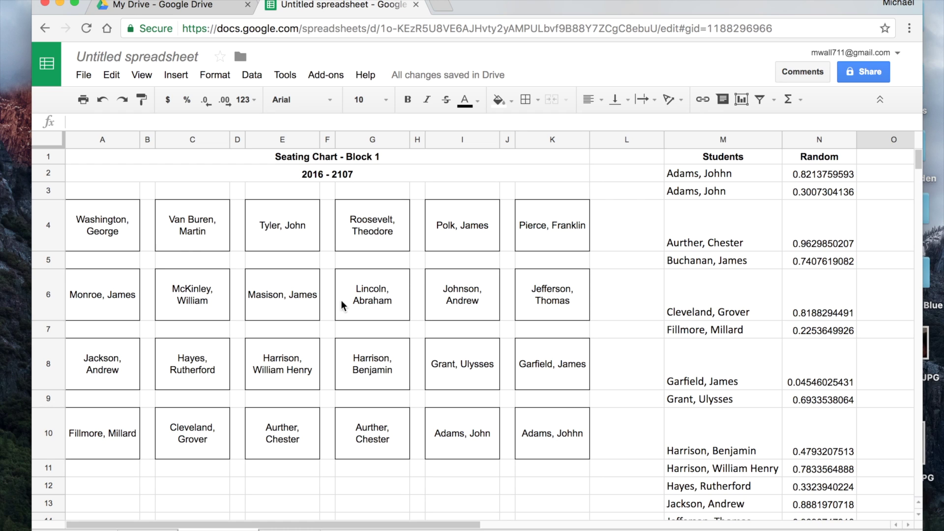
Step: Sort columns M and N by the Random column in A → Z order, treating row 1 as a header
left_click_drag(706, 138, 819, 143)
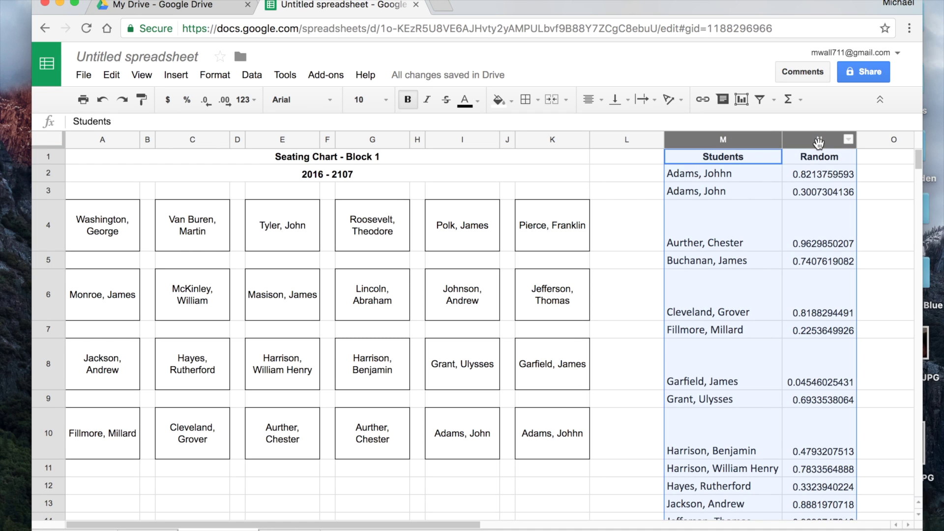
left_click(252, 74)
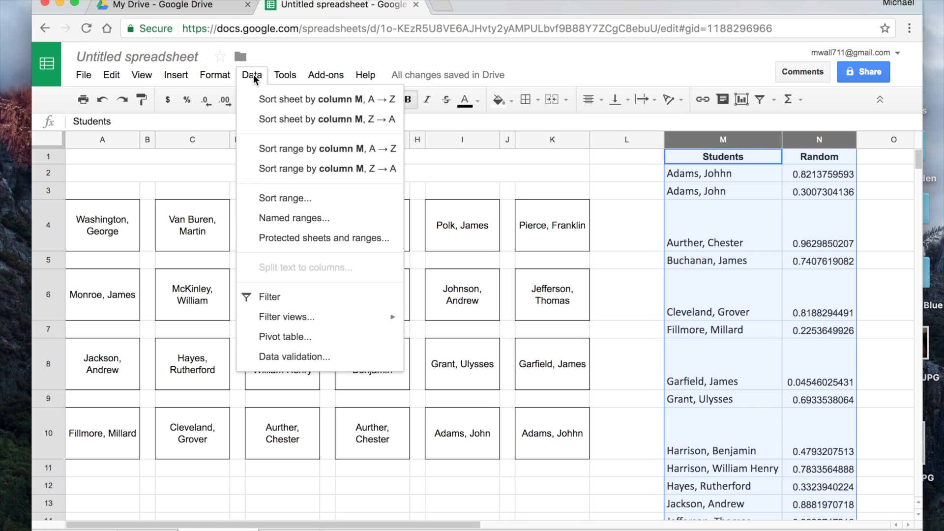
left_click(286, 199)
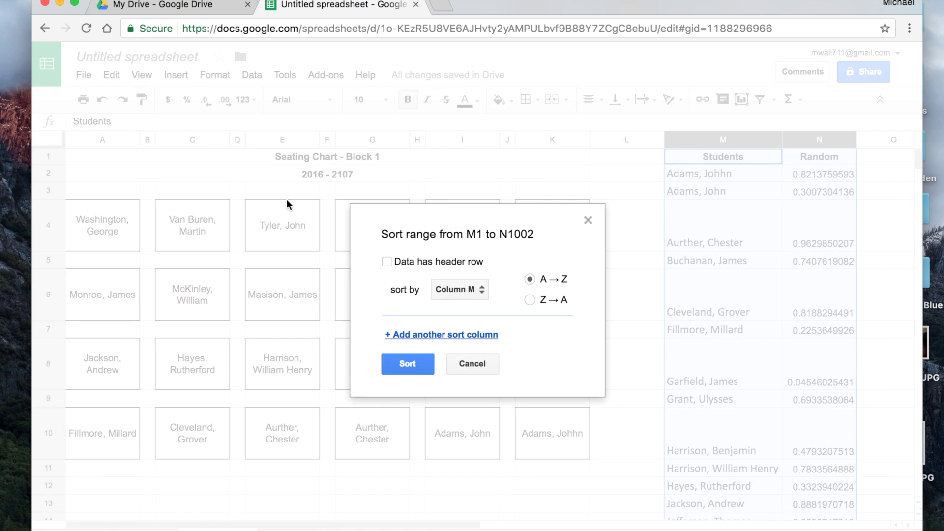
left_click(386, 261)
left_click(475, 288)
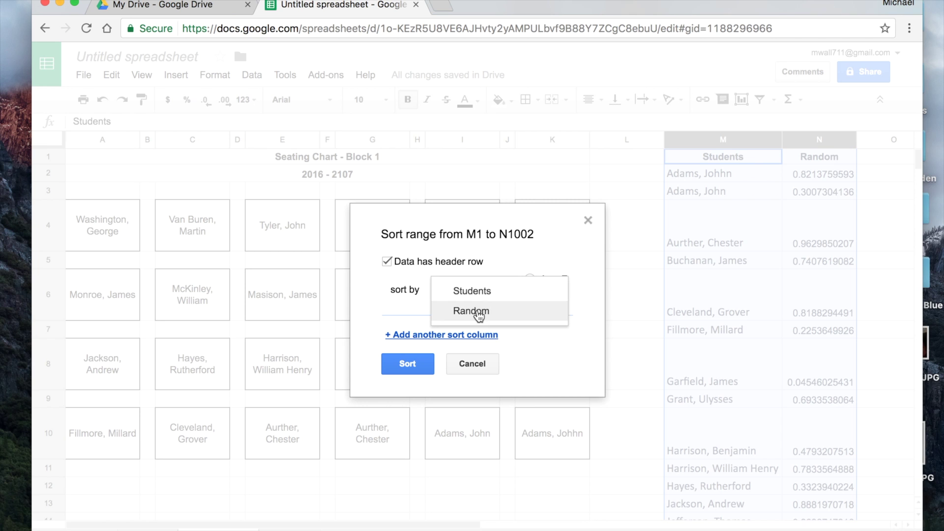
left_click(477, 311)
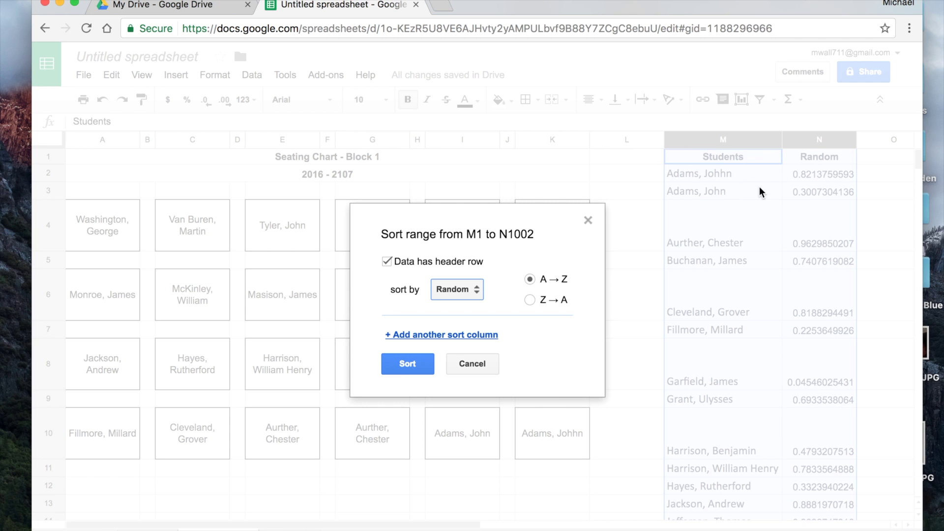
left_click(414, 366)
left_click(635, 418)
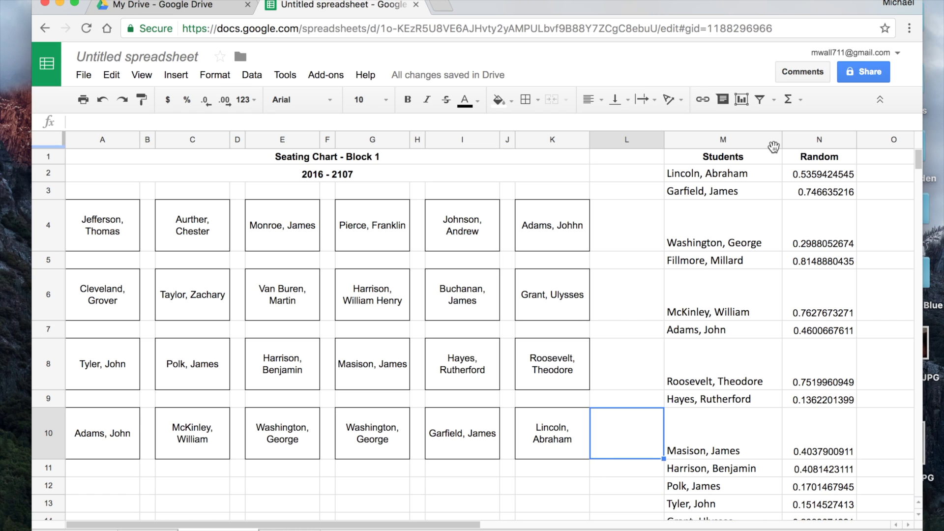
Step: Reshuffle the student list by sorting columns M and N on Random, A → Z, keeping row 1 as the header
left_click(734, 135)
left_click(809, 140, "shift")
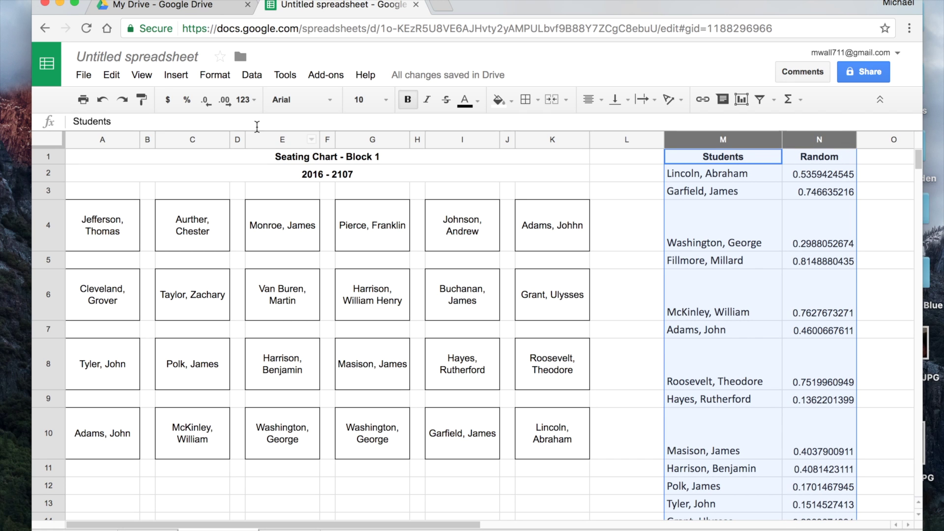
left_click(254, 76)
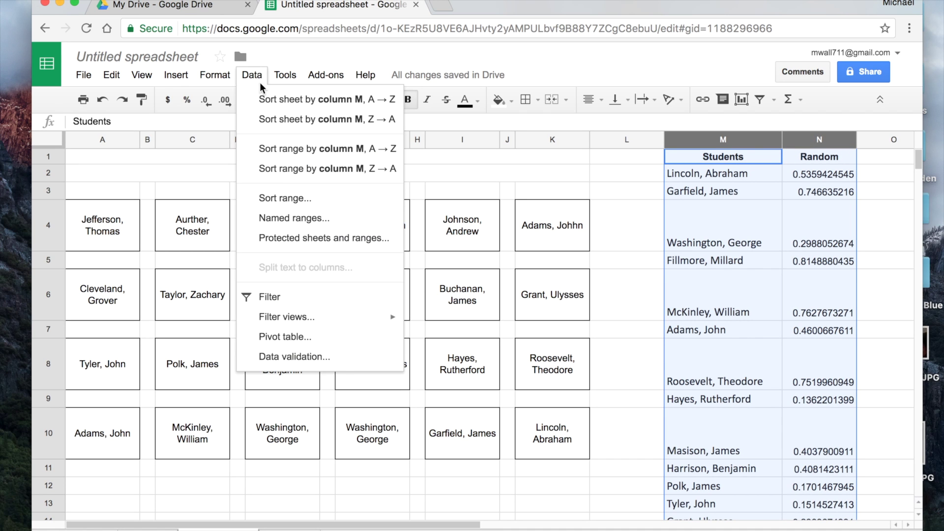
left_click(286, 198)
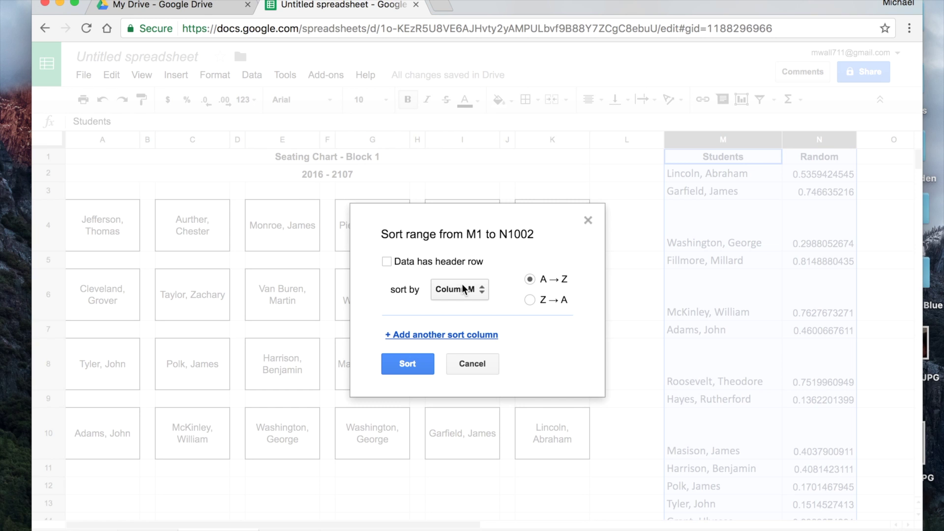
left_click(388, 262)
left_click(466, 290)
left_click(468, 312)
left_click(407, 363)
left_click(621, 419)
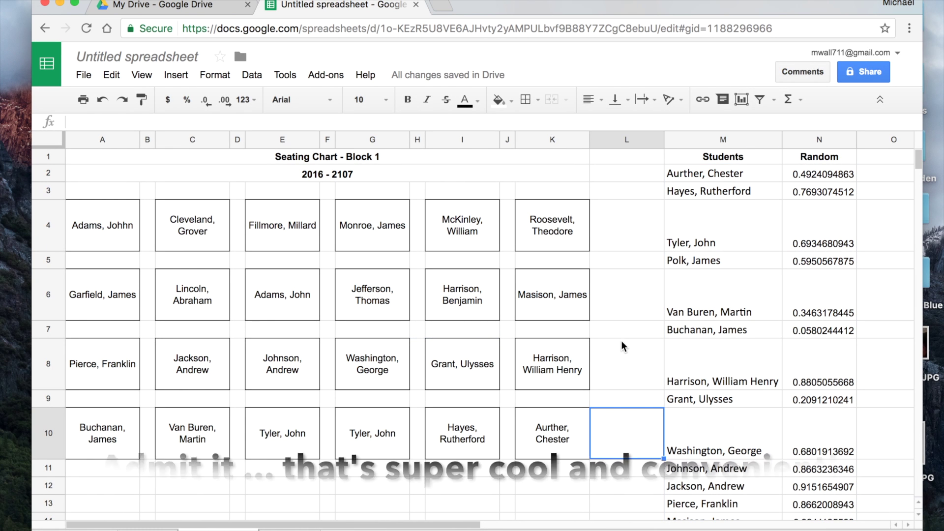
Step: Sort only column M alphabetically by Students, A → Z, treating row 1 as a header
left_click(727, 141)
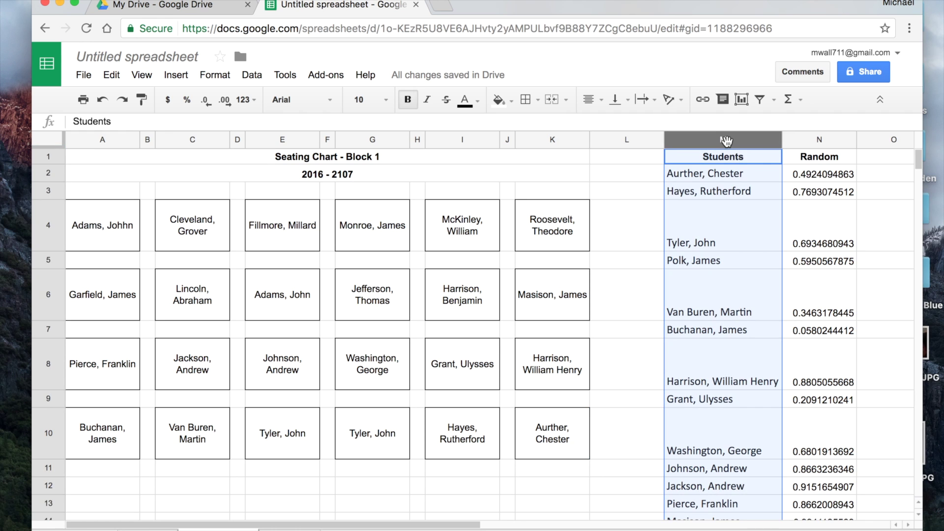
left_click(244, 75)
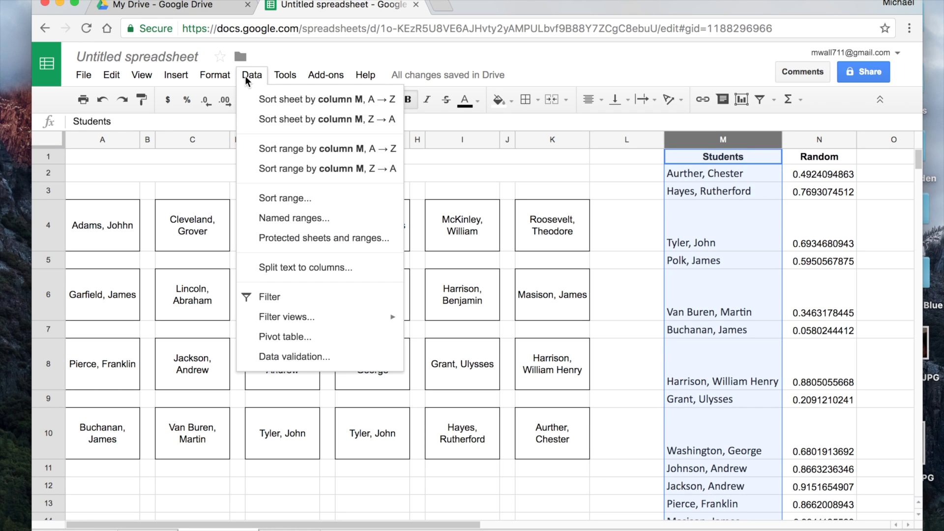
left_click(292, 197)
left_click(386, 261)
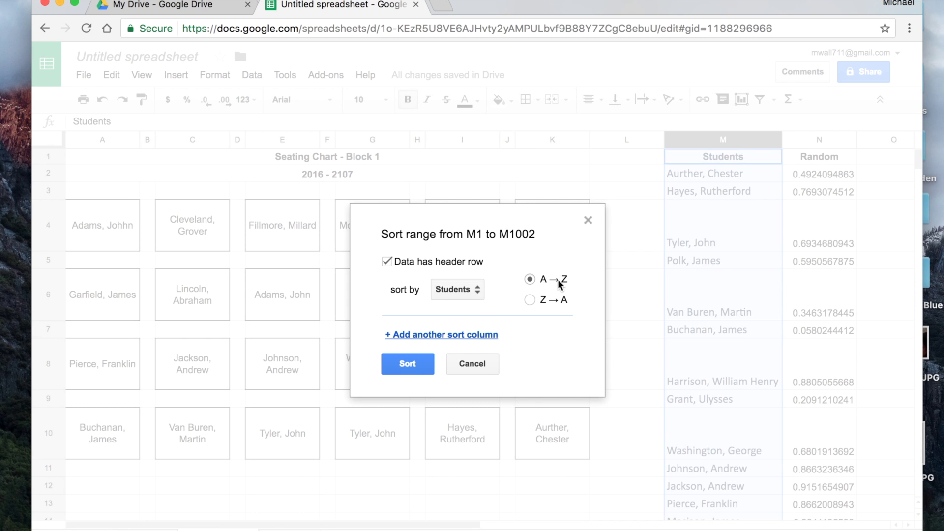
left_click(408, 364)
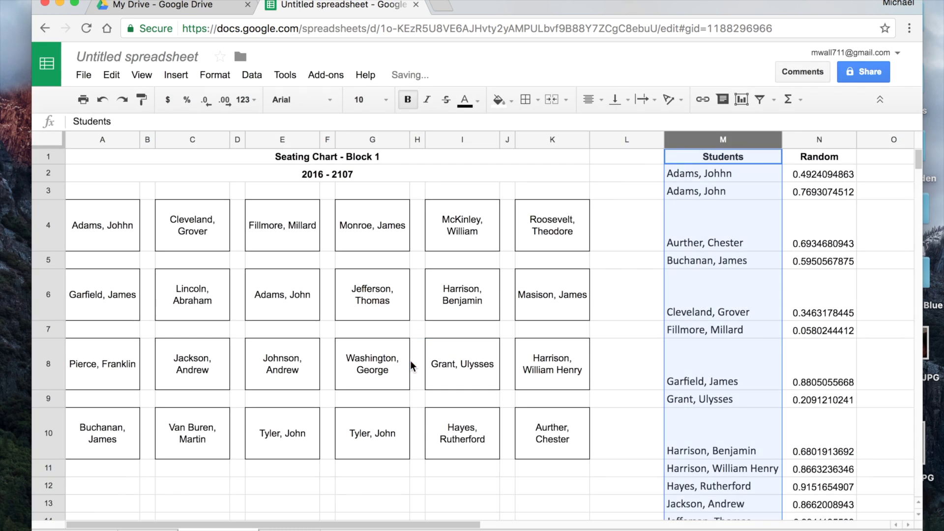
left_click(617, 379)
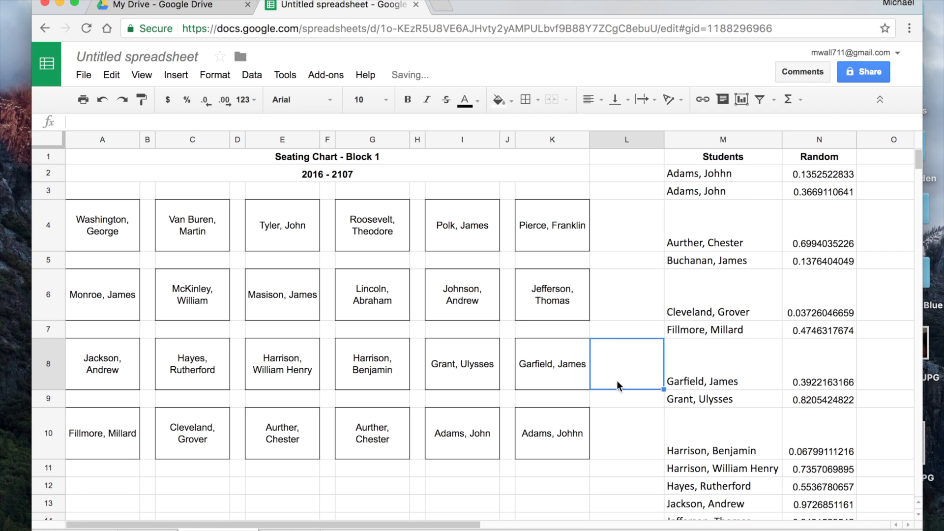
left_click(707, 140)
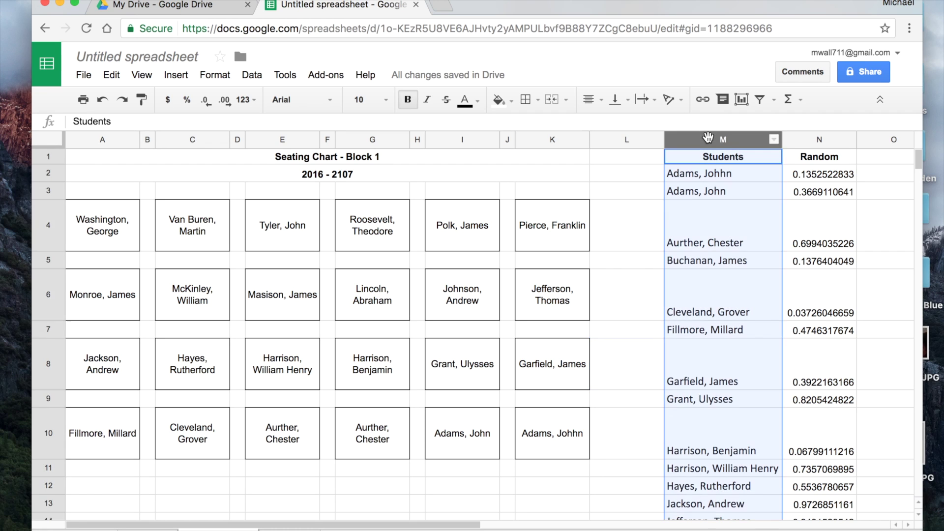
left_click(254, 74)
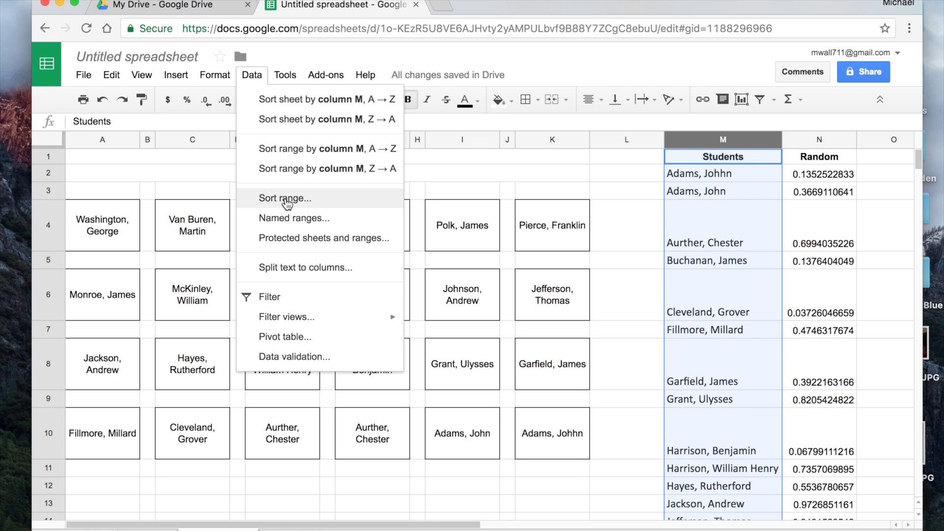
left_click(645, 175)
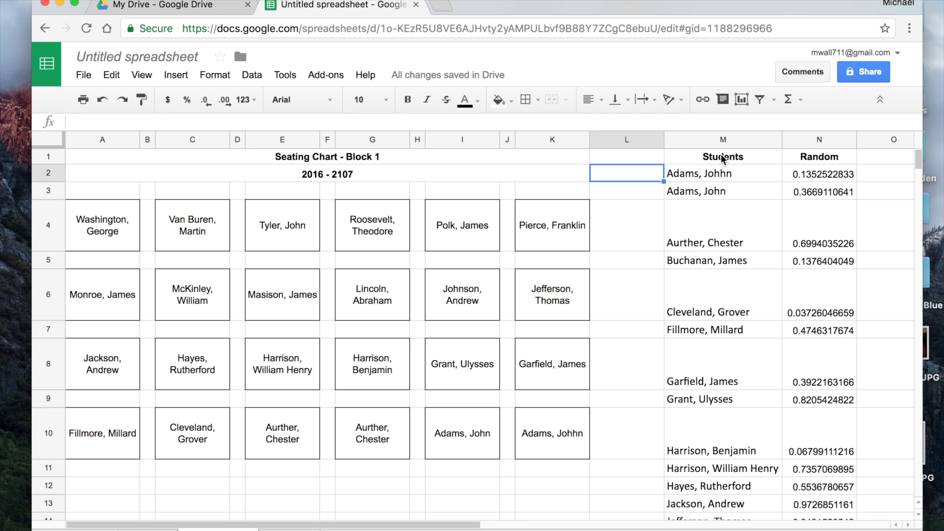
left_click(748, 140)
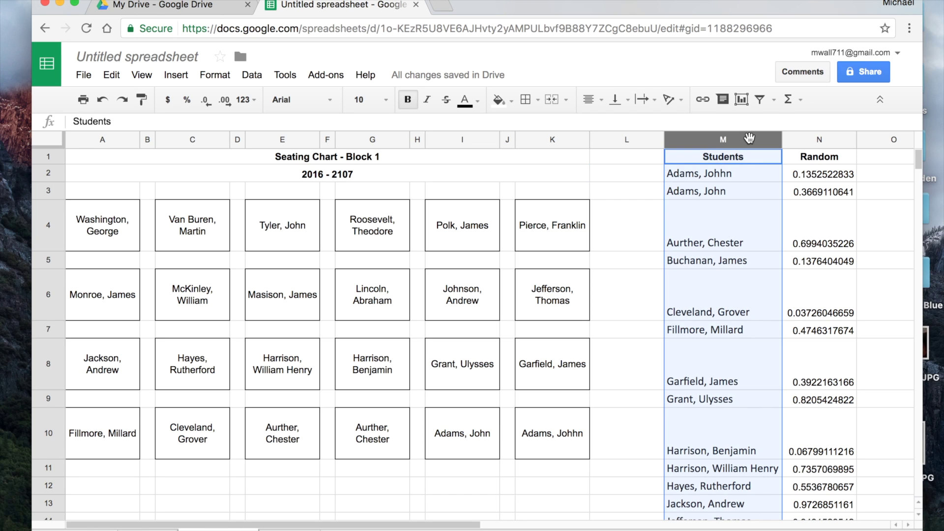
left_click(657, 173)
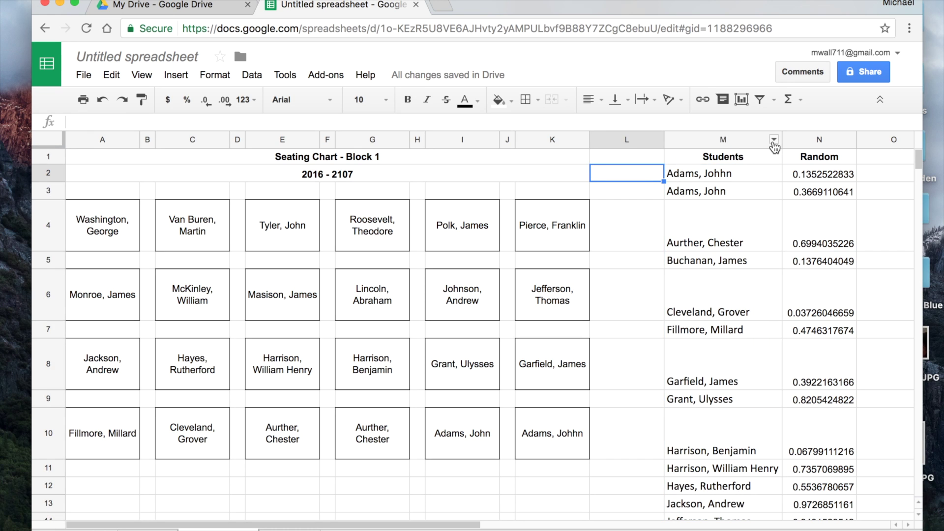
Step: Try sorting the whole sheet A → Z by the Students column, and undo that sort
left_click(774, 140)
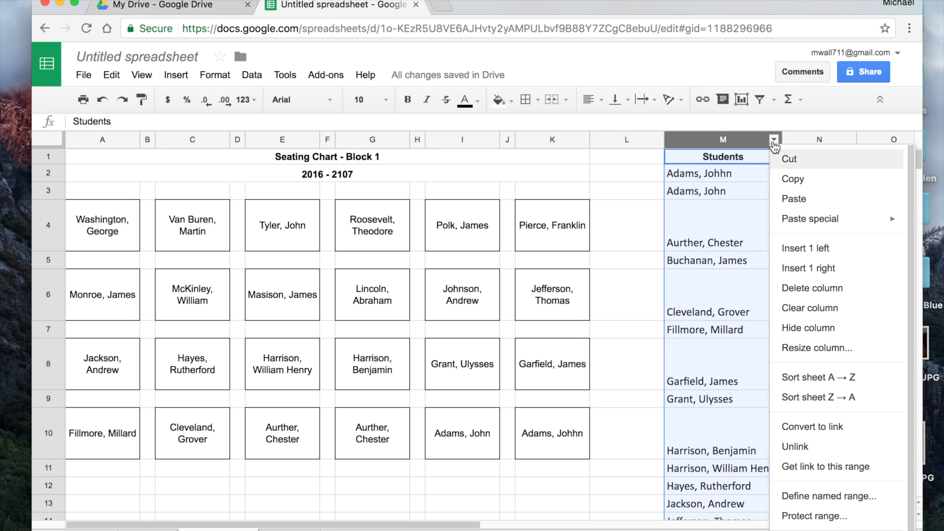
left_click(804, 378)
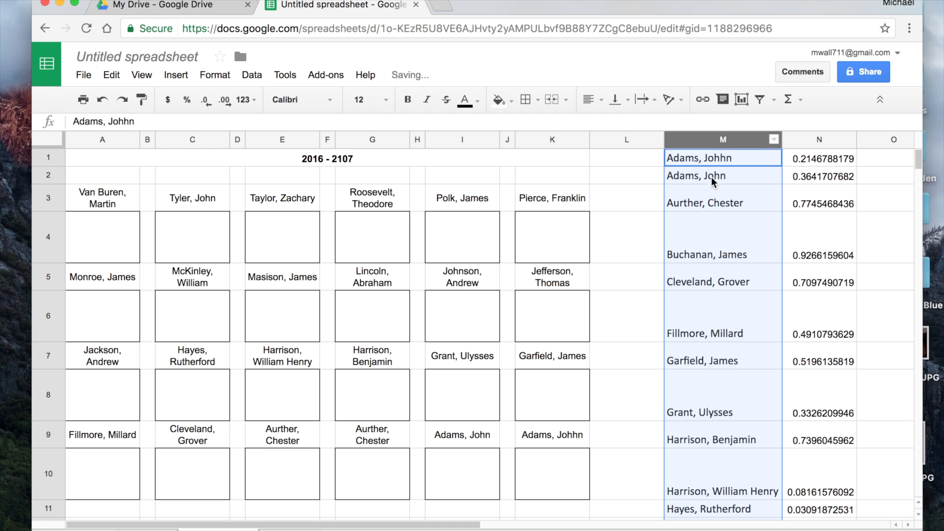
scroll(716, 400, "down", 10)
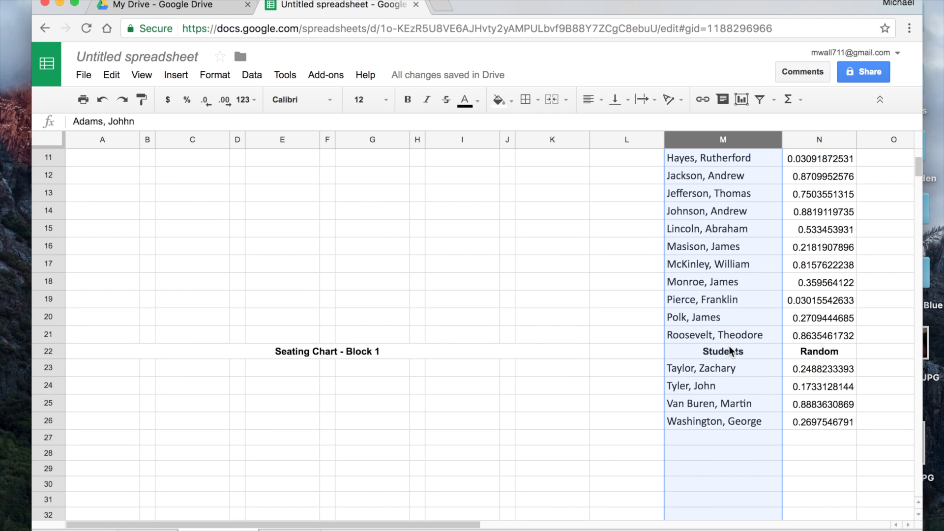
scroll(730, 347, "up", 10)
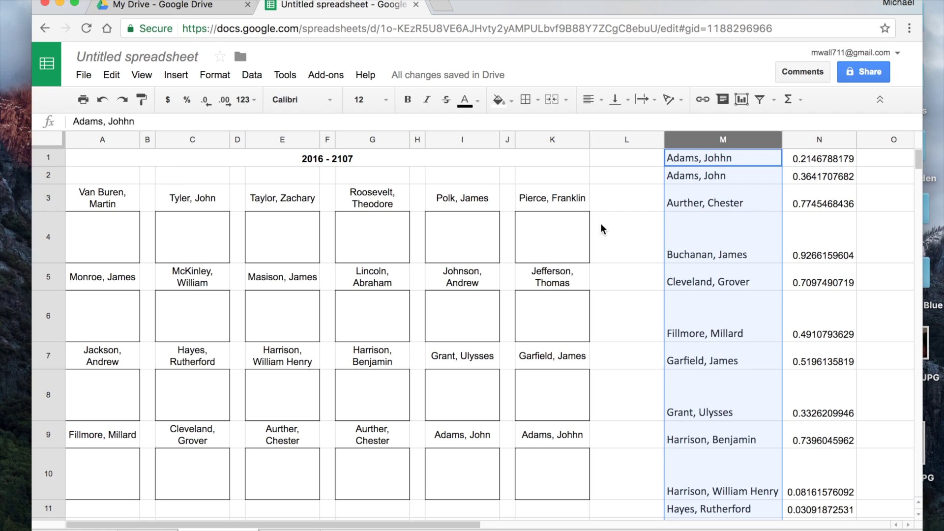
left_click(598, 258)
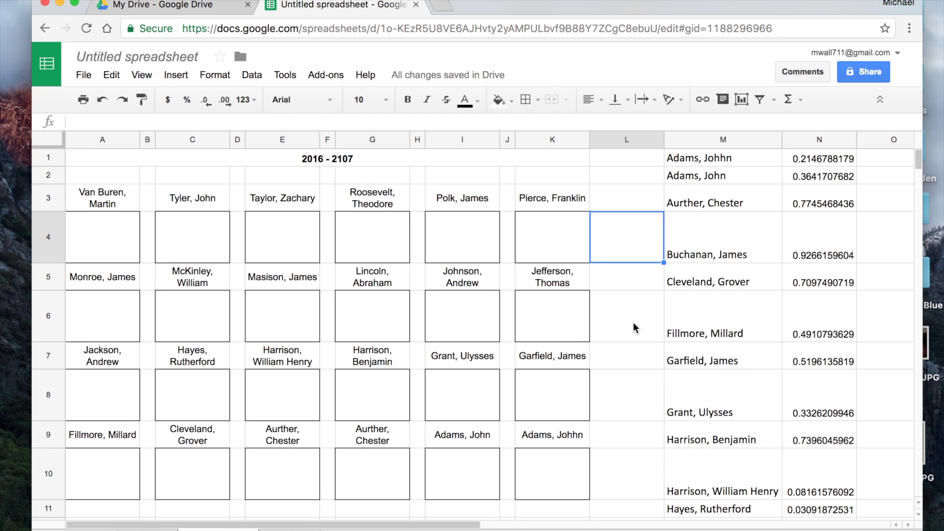
key("ctrl+z")
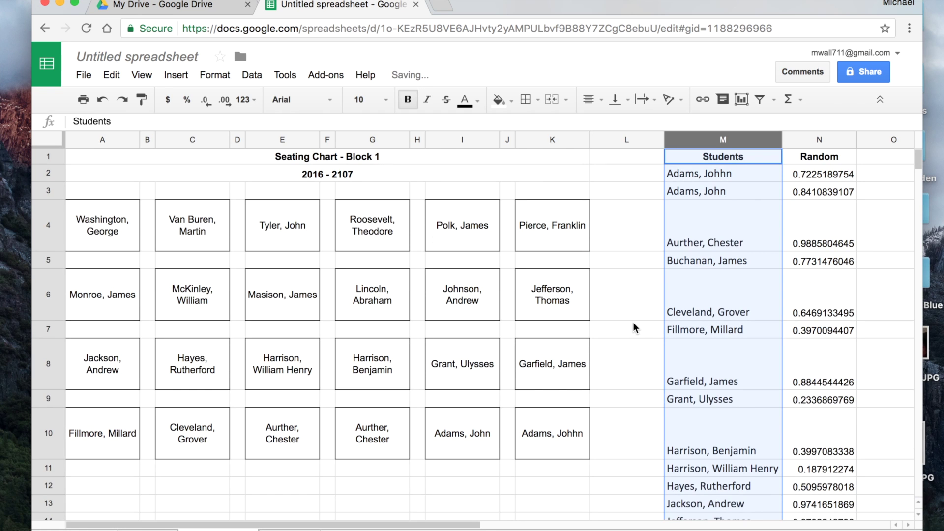
left_click(633, 323)
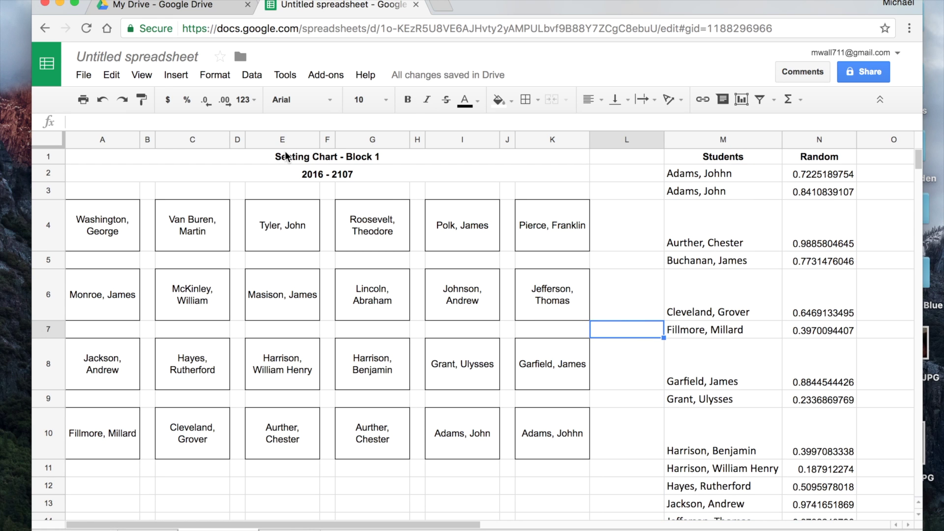
Step: Rename the spreadsheet "Seating Chart 2016 - 2017"
left_click(155, 58)
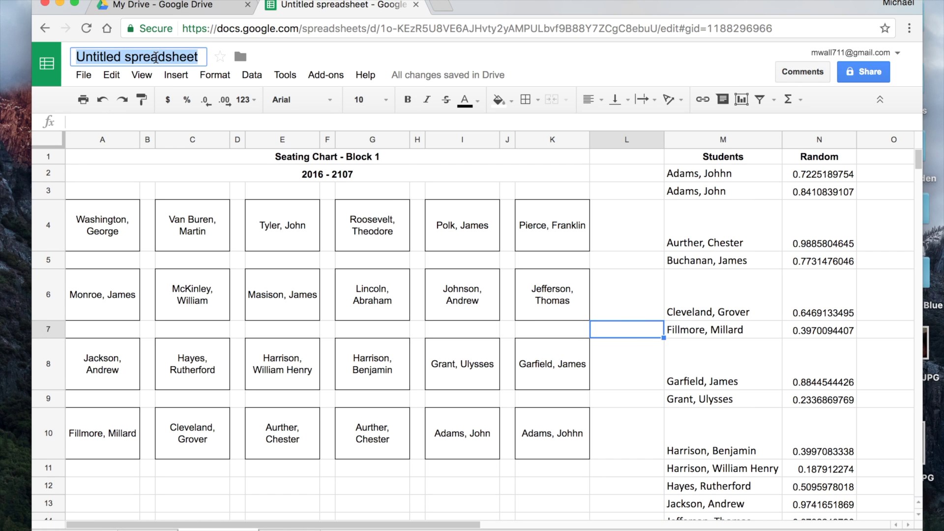
type("Seating Chart 2-1")
key("BackSpace")
key("BackSpace")
type("016 - ")
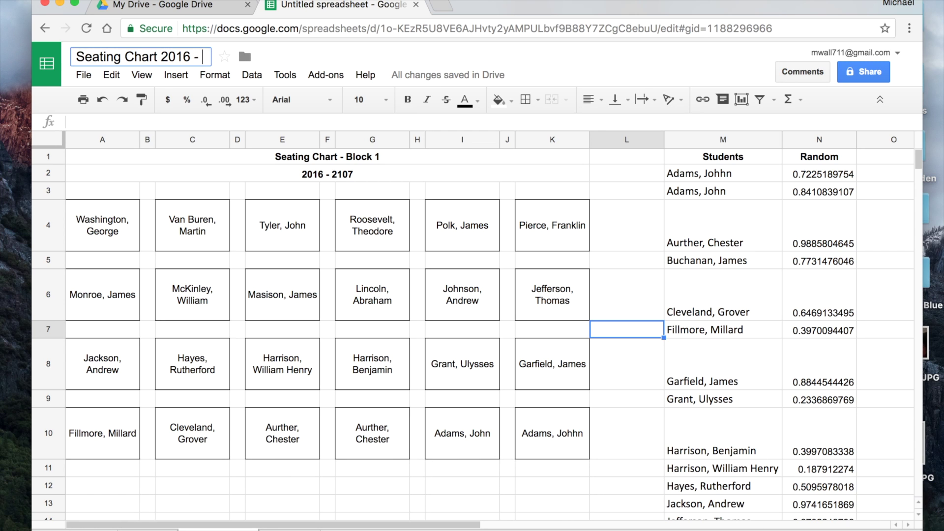
type("2017")
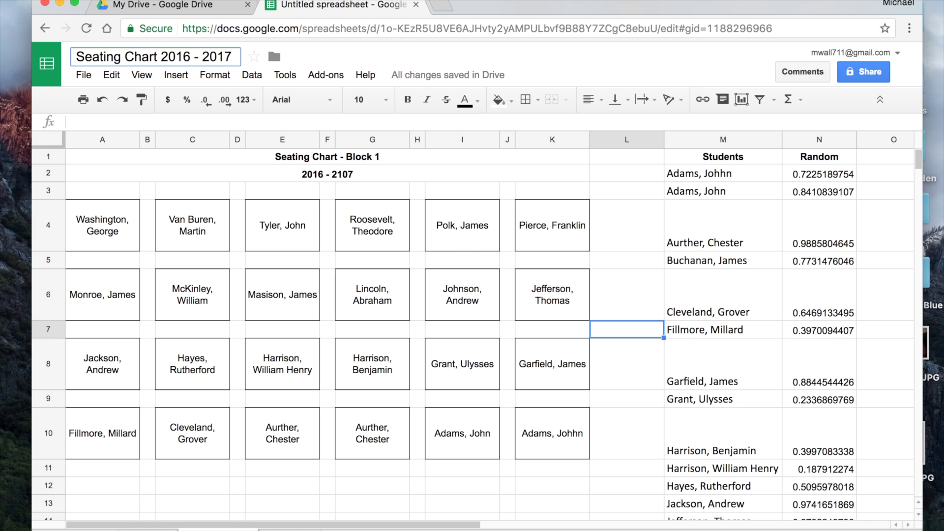
left_click(625, 473)
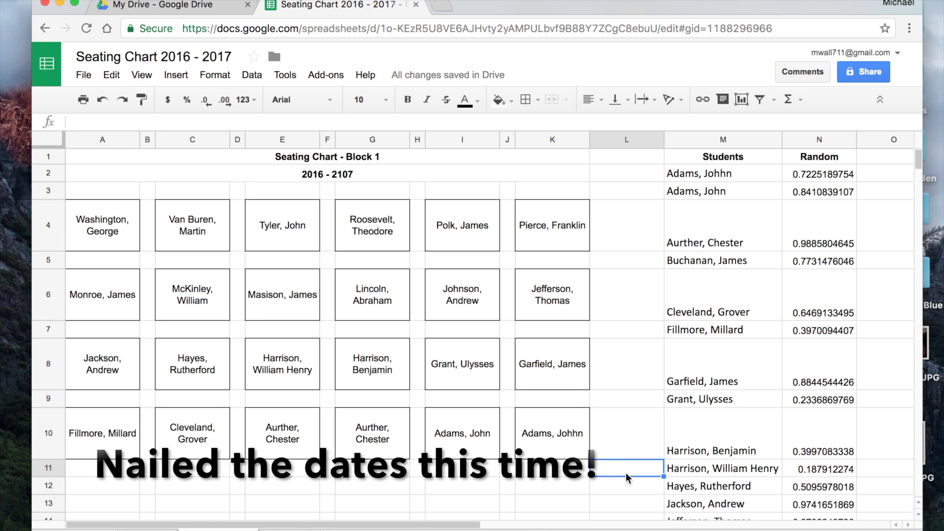
Step: Print only the seating chart selection A1:K10 without gridlines, on Letter paper, fit to width, in landscape
left_click_drag(111, 157, 548, 433)
key("super+p")
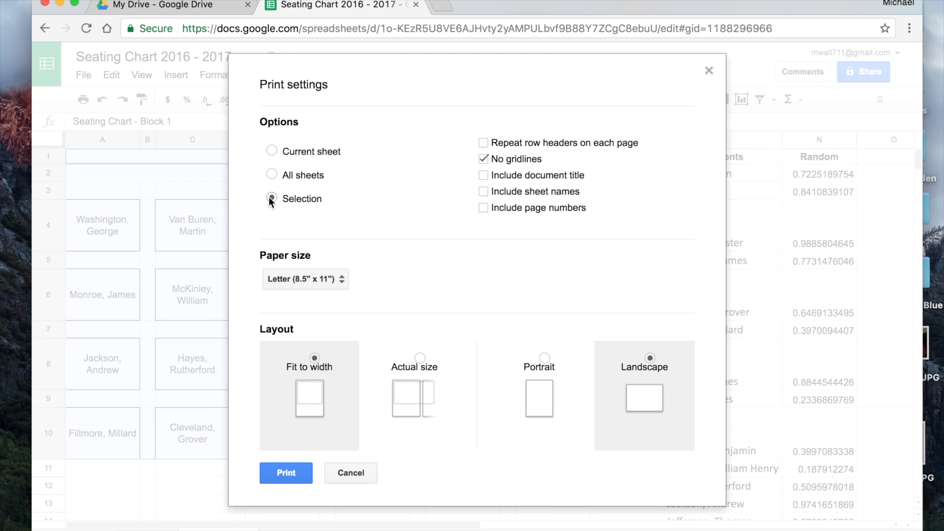
left_click(286, 474)
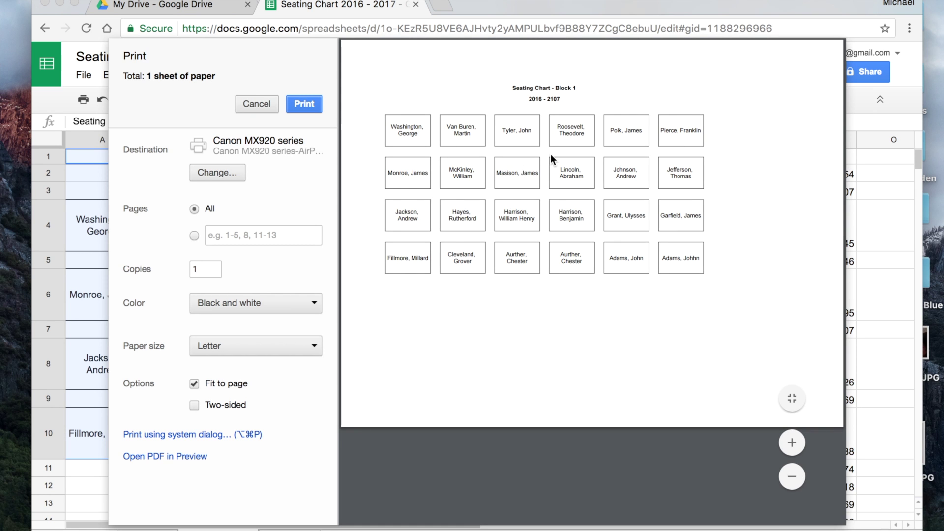
left_click(302, 104)
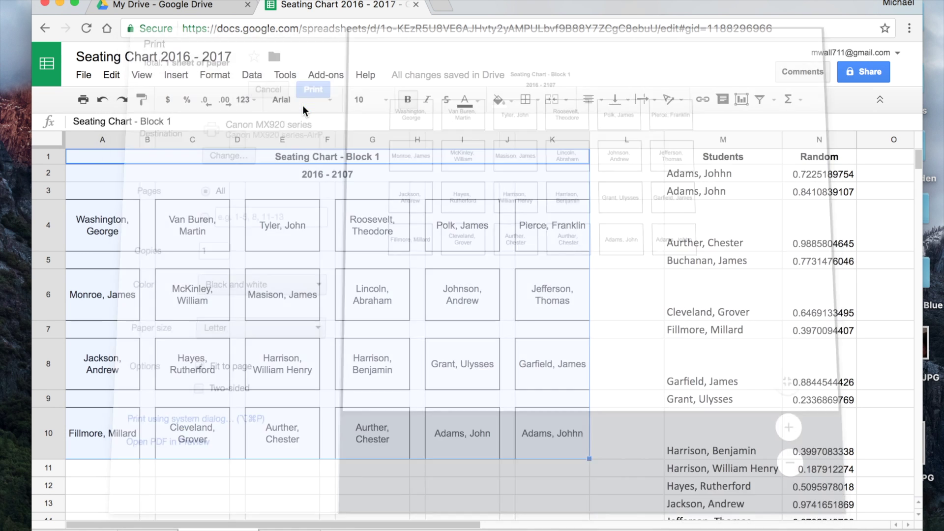
left_click(606, 294)
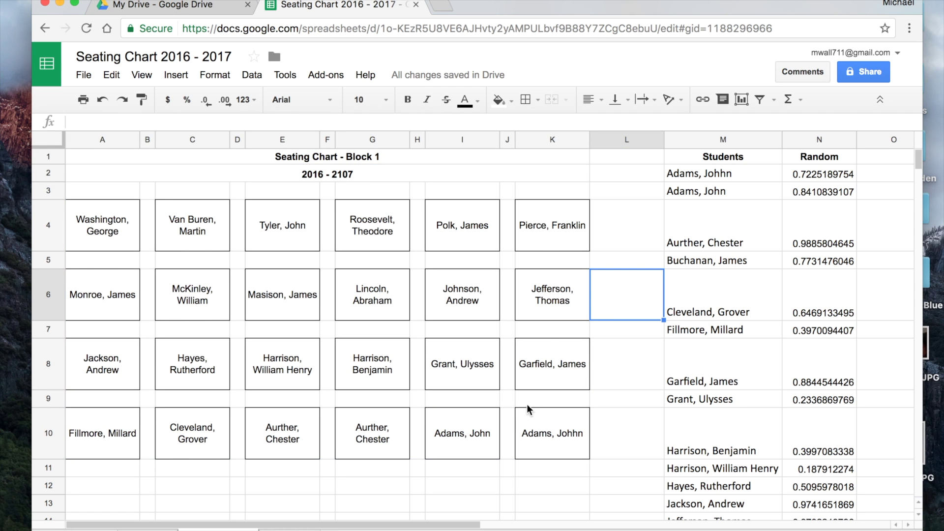